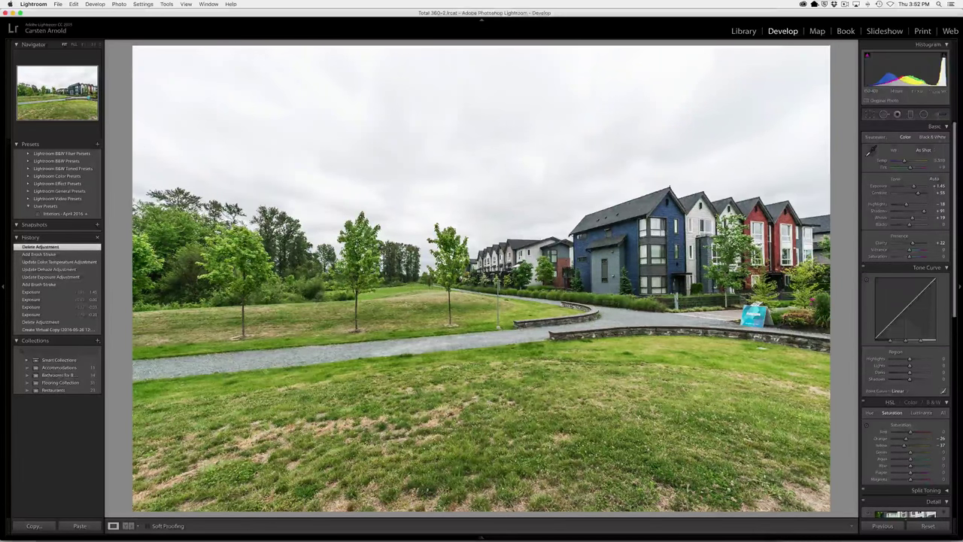
# Step: Compare darker and brighter versions of the photo, finishing with the overall exposure at +1.40
pyautogui.click(937, 115)
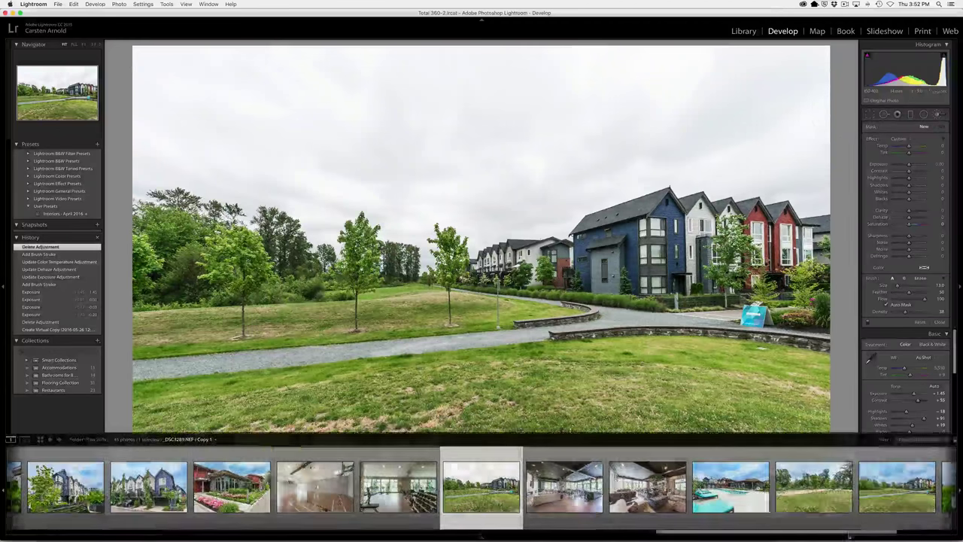
pyautogui.click(845, 526)
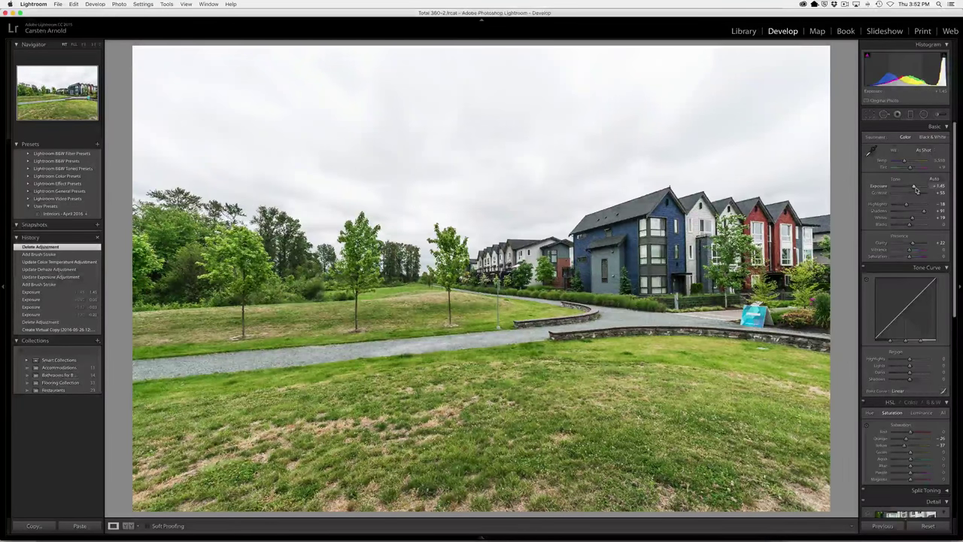
pyautogui.moveTo(915, 188); pyautogui.dragTo(899, 189)
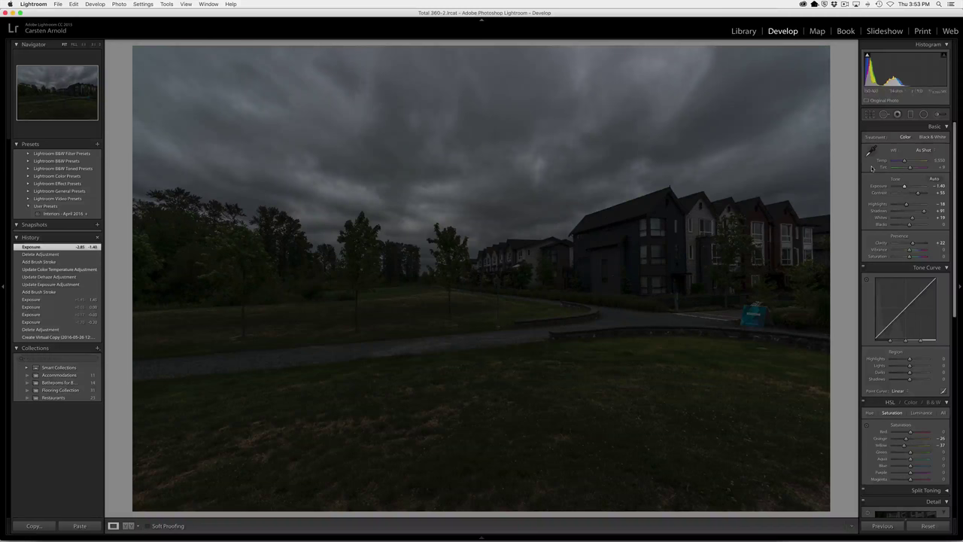
pyautogui.moveTo(905, 187); pyautogui.dragTo(912, 186)
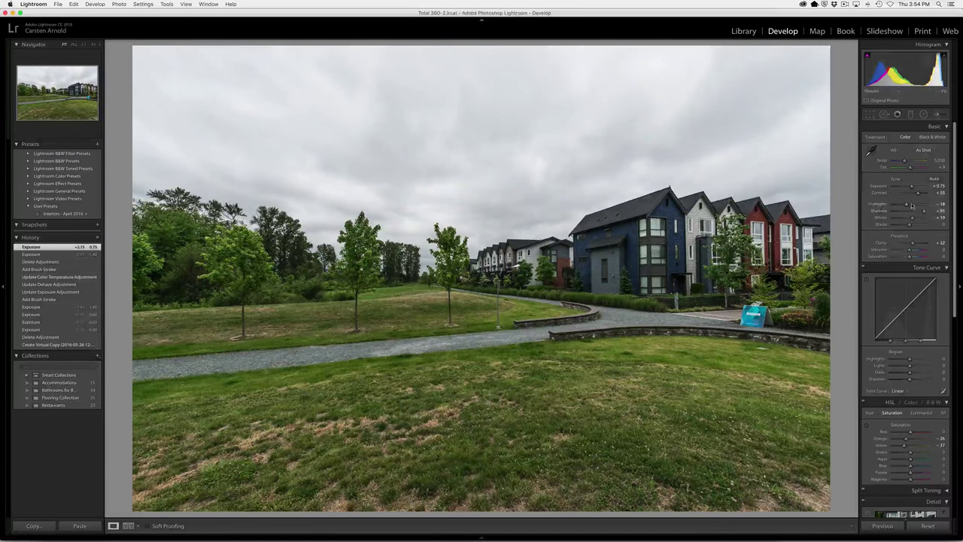
pyautogui.moveTo(912, 187); pyautogui.dragTo(917, 187)
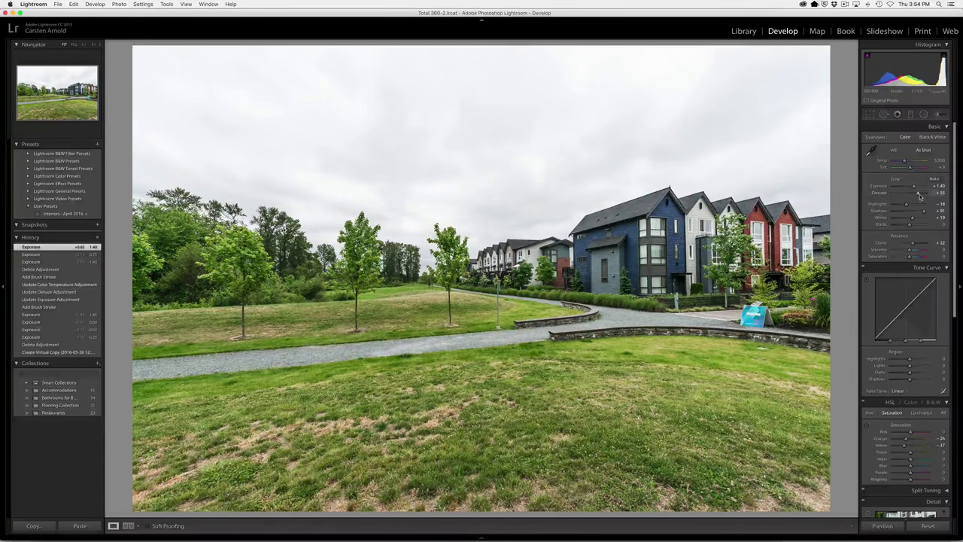
# Step: Boost the photo's tones with Contrast at +91, Shadows at +100 and the tone curve's Darks at +24
pyautogui.moveTo(918, 194); pyautogui.dragTo(924, 193)
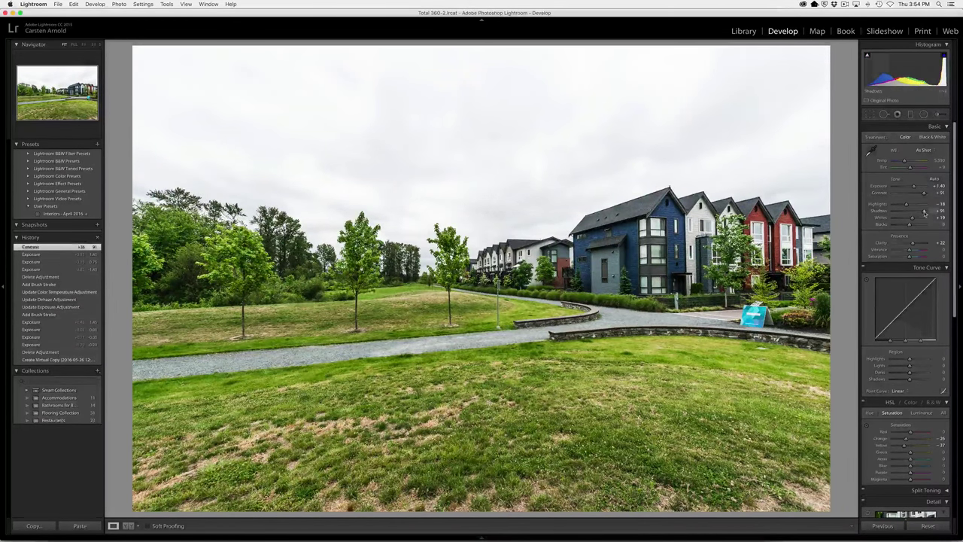
pyautogui.moveTo(925, 212); pyautogui.dragTo(927, 213)
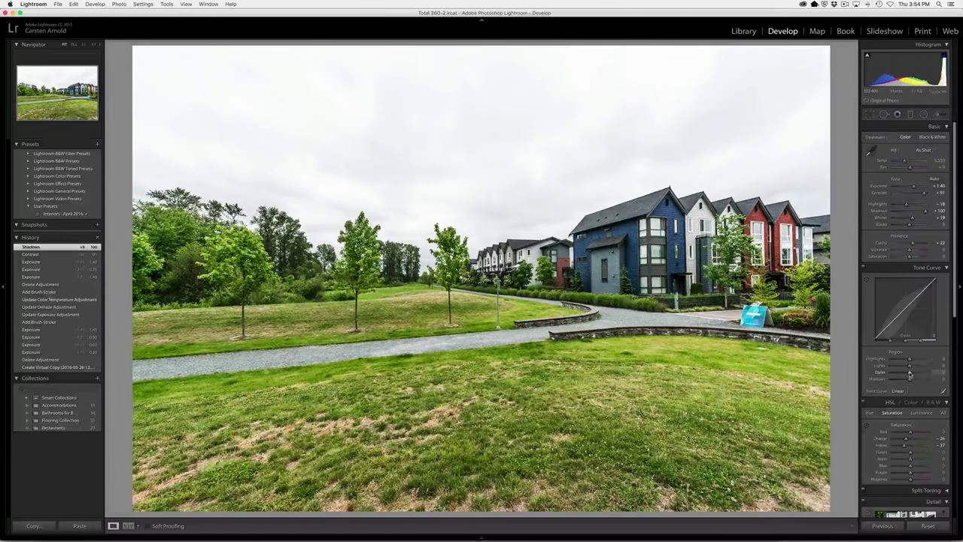
pyautogui.moveTo(909, 373); pyautogui.dragTo(911, 372)
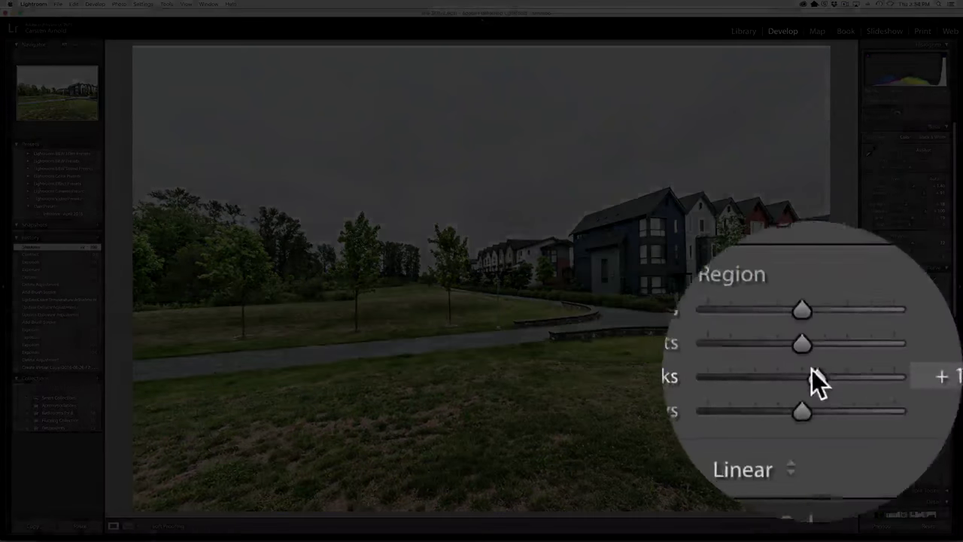
pyautogui.moveTo(811, 369); pyautogui.dragTo(817, 368)
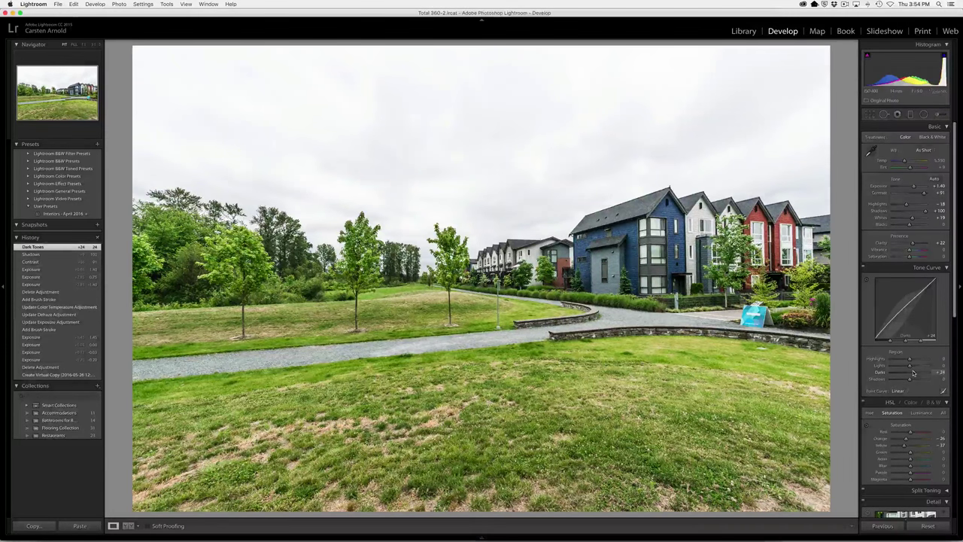
# Step: Set up an adjustment brush of size 20 with its exposure at about -2.98
pyautogui.click(938, 114)
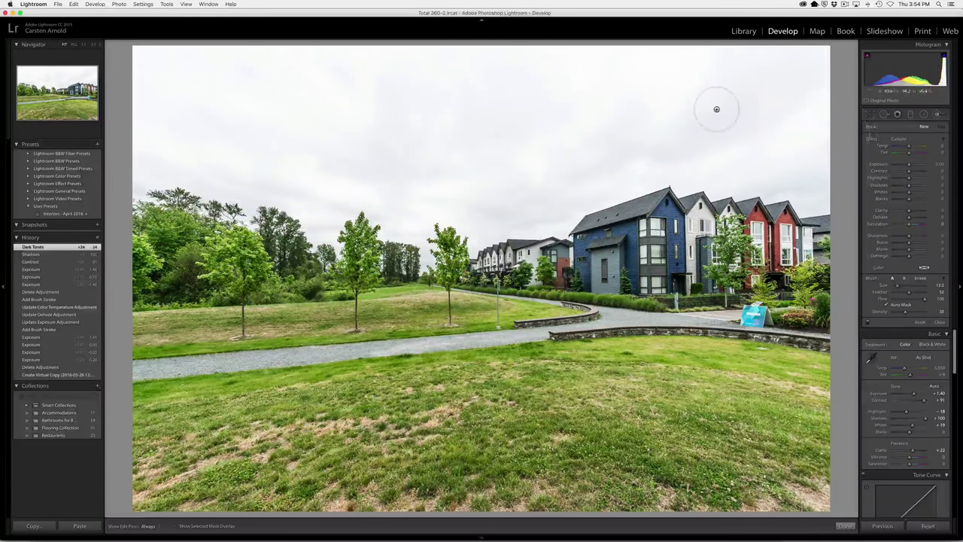
pyautogui.press(']')
pyautogui.press(']')
pyautogui.press(']')
pyautogui.press(']')
pyautogui.press(']')
pyautogui.press(']')
pyautogui.press(']')
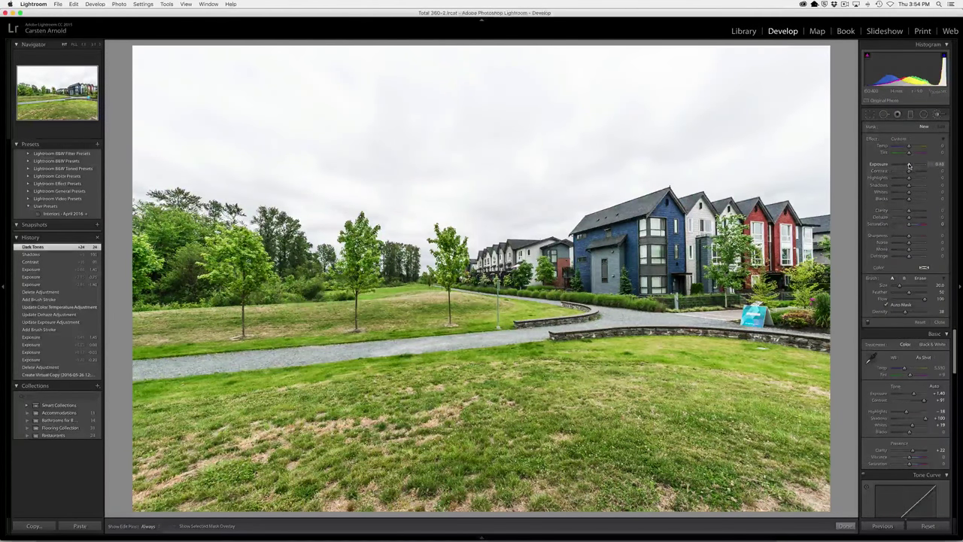
pyautogui.moveTo(904, 164); pyautogui.dragTo(897, 166)
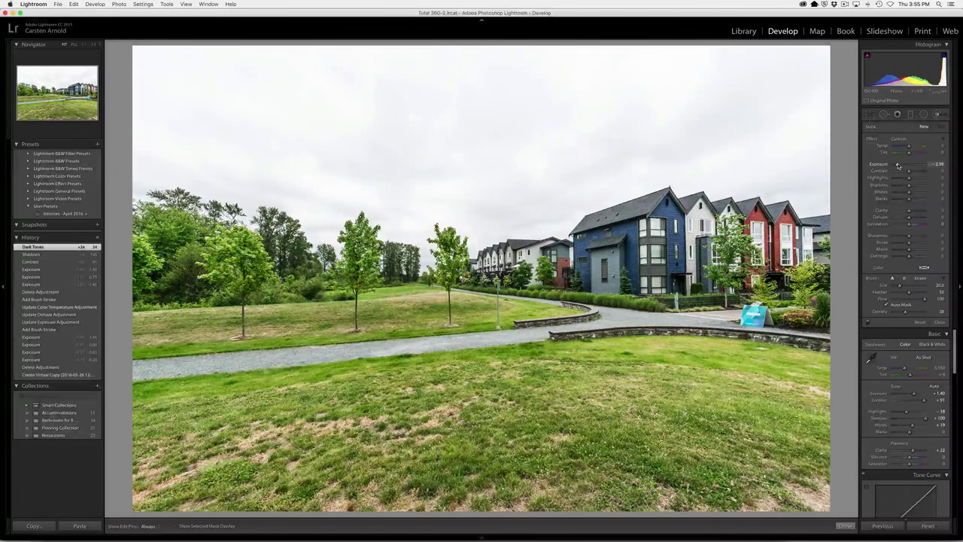
# Step: Paint the darkening adjustment in broad strokes across the open sky above the houses and trees
pyautogui.click(780, 88)
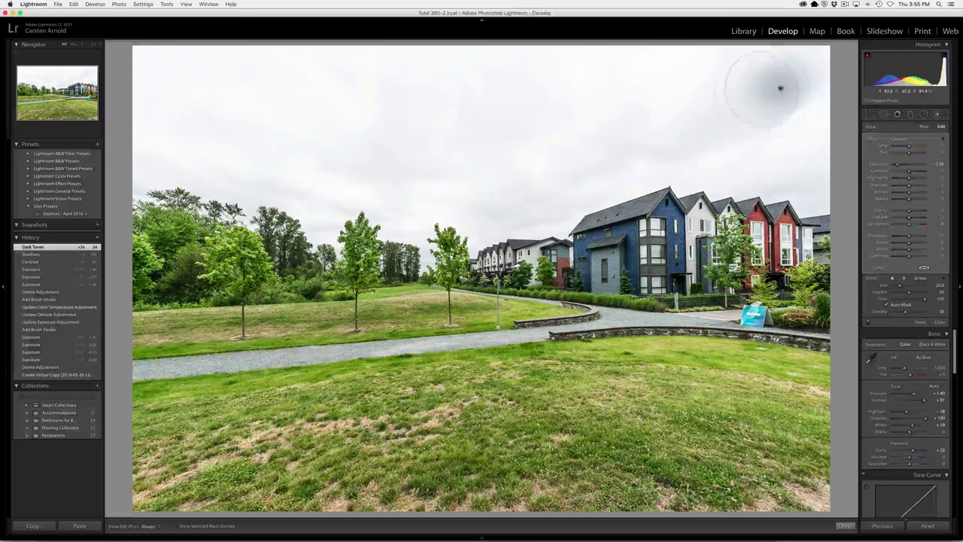
pyautogui.moveTo(780, 88)
pyautogui.mouseDown()
pyautogui.moveTo(579, 90)
pyautogui.moveTo(790, 83)
pyautogui.moveTo(832, 34)
pyautogui.moveTo(154, 35)
pyautogui.moveTo(585, 33)
pyautogui.mouseUp()
pyautogui.moveTo(594, 127)
pyautogui.mouseDown()
pyautogui.moveTo(170, 126)
pyautogui.moveTo(167, 170)
pyautogui.moveTo(285, 161)
pyautogui.moveTo(324, 192)
pyautogui.moveTo(371, 171)
pyautogui.moveTo(411, 186)
pyautogui.moveTo(489, 193)
pyautogui.moveTo(548, 161)
pyautogui.moveTo(677, 143)
pyautogui.moveTo(775, 142)
pyautogui.moveTo(824, 112)
pyautogui.mouseUp()
pyautogui.press('h')
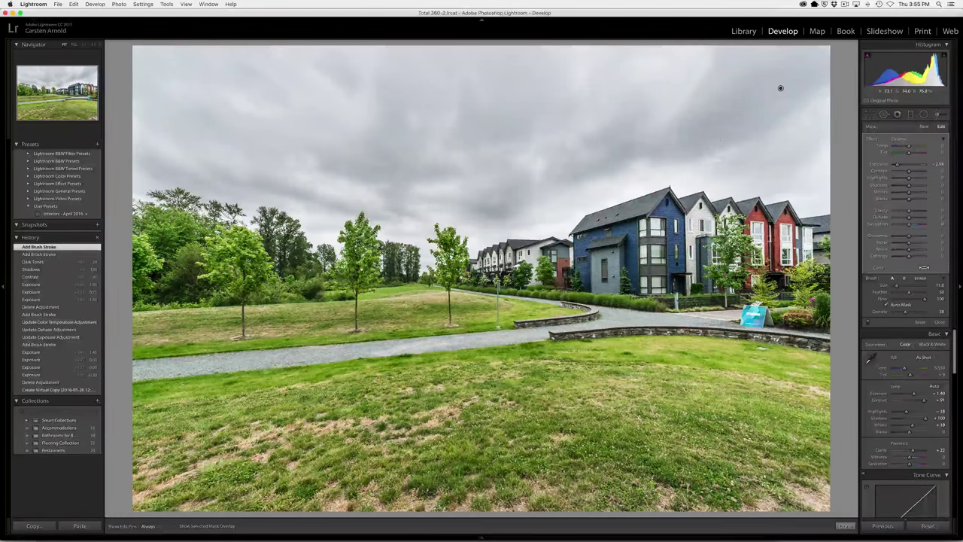
# Step: Reduce the brush size to 8 and darken the lower sky from the red houses' roofs across to the treeline
pyautogui.press('[')
pyautogui.press('[')
pyautogui.press('[')
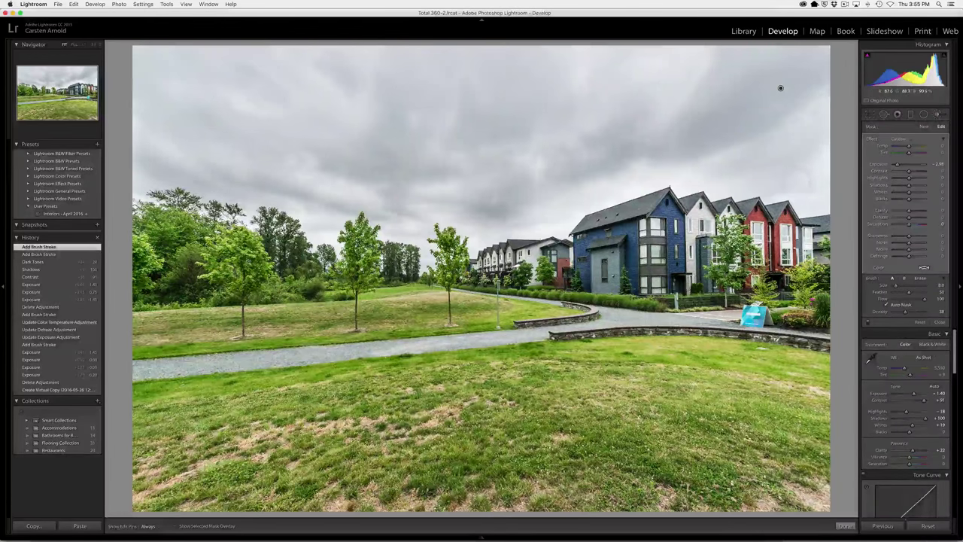
pyautogui.press('h')
pyautogui.moveTo(800, 193)
pyautogui.mouseDown()
pyautogui.moveTo(811, 205)
pyautogui.moveTo(823, 200)
pyautogui.moveTo(818, 153)
pyautogui.moveTo(787, 184)
pyautogui.moveTo(779, 170)
pyautogui.moveTo(779, 185)
pyautogui.moveTo(763, 189)
pyautogui.moveTo(651, 177)
pyautogui.moveTo(560, 204)
pyautogui.moveTo(567, 216)
pyautogui.moveTo(506, 223)
pyautogui.moveTo(477, 243)
pyautogui.moveTo(461, 227)
pyautogui.moveTo(413, 232)
pyautogui.mouseUp()
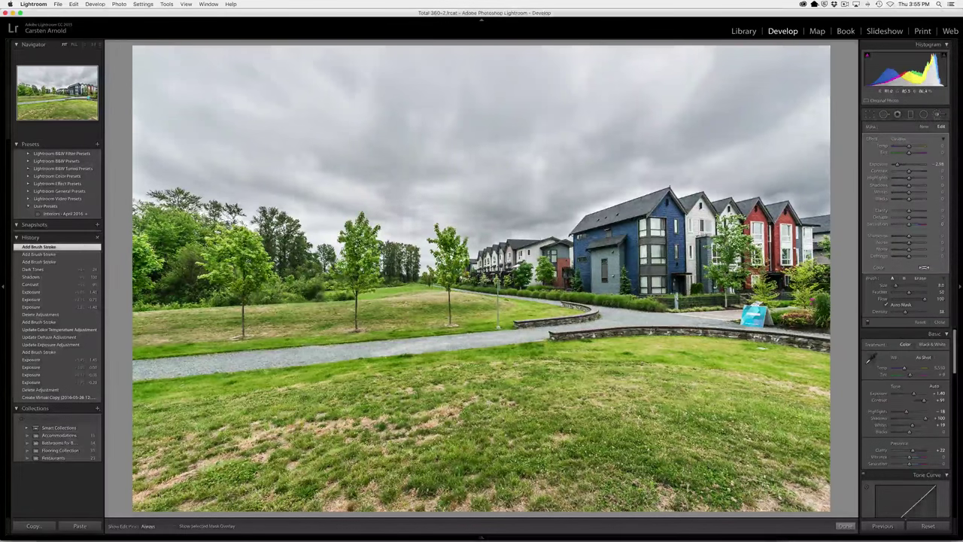
# Step: Darken the small remaining bright patches of sky around the trees with short strokes of a size 3 brush
pyautogui.moveTo(317, 226); pyautogui.dragTo(328, 234)
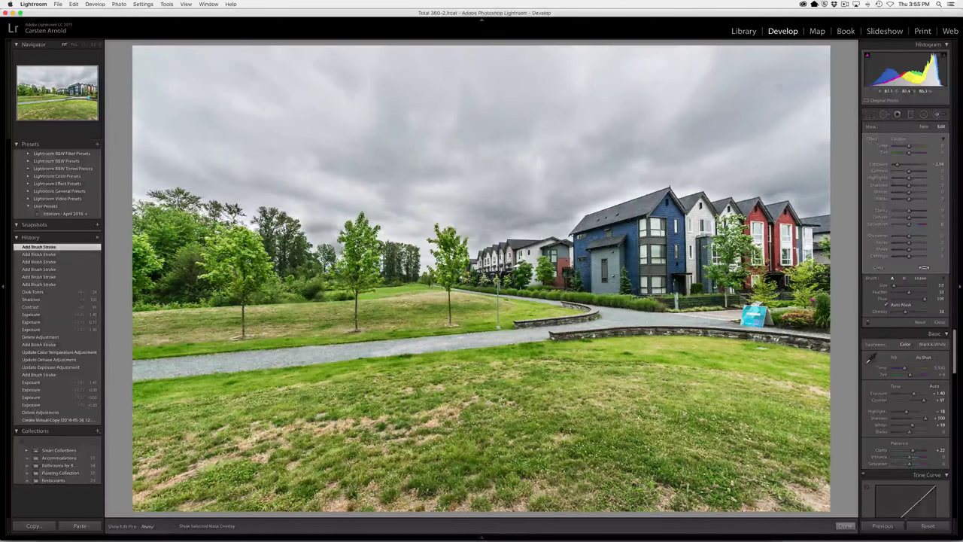
pyautogui.click(781, 88)
pyautogui.click(781, 88)
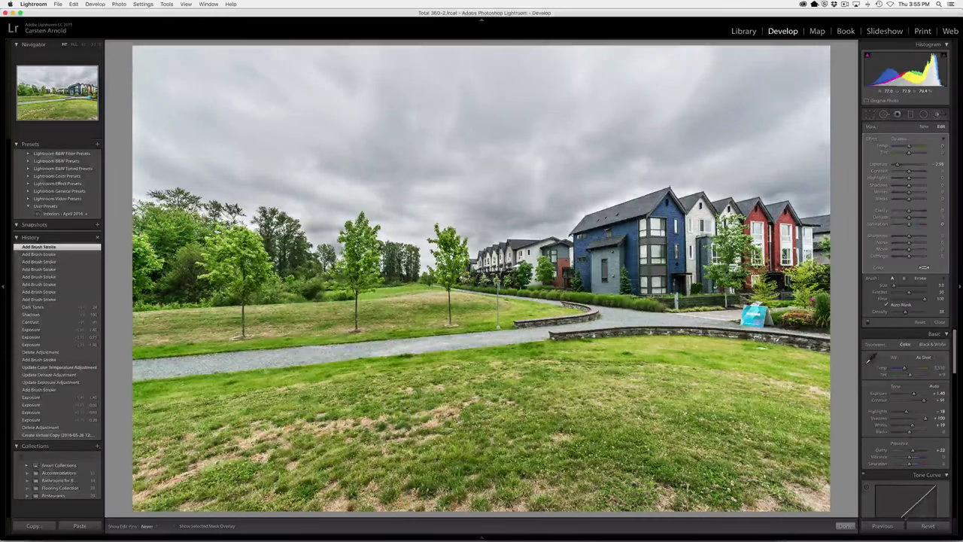
pyautogui.click(780, 87)
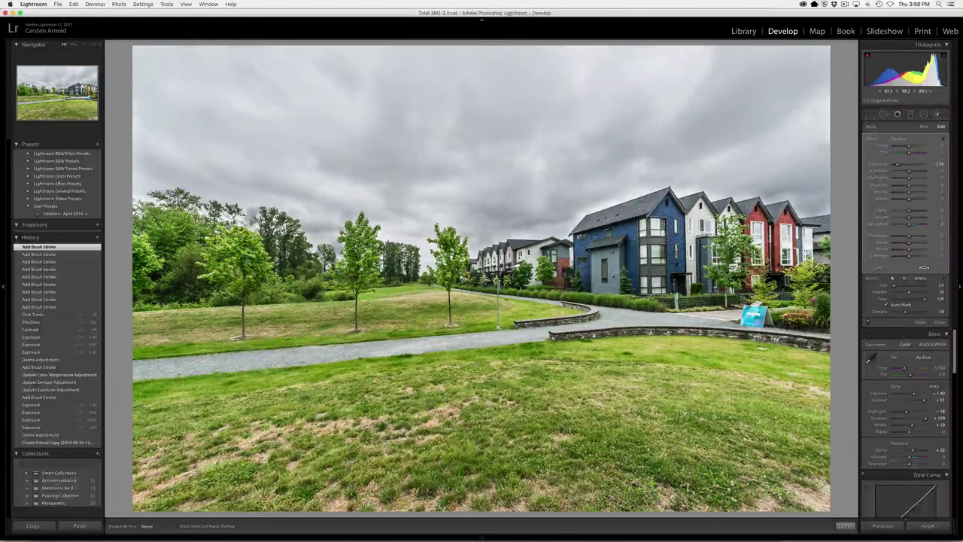
pyautogui.click(781, 88)
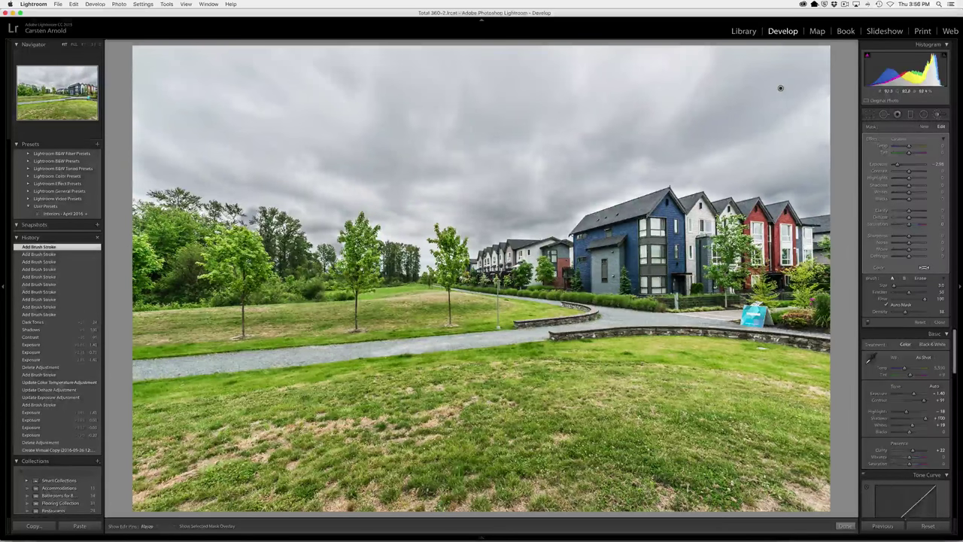
pyautogui.click(780, 88)
pyautogui.press('h')
pyautogui.click(780, 88)
pyautogui.click(780, 88)
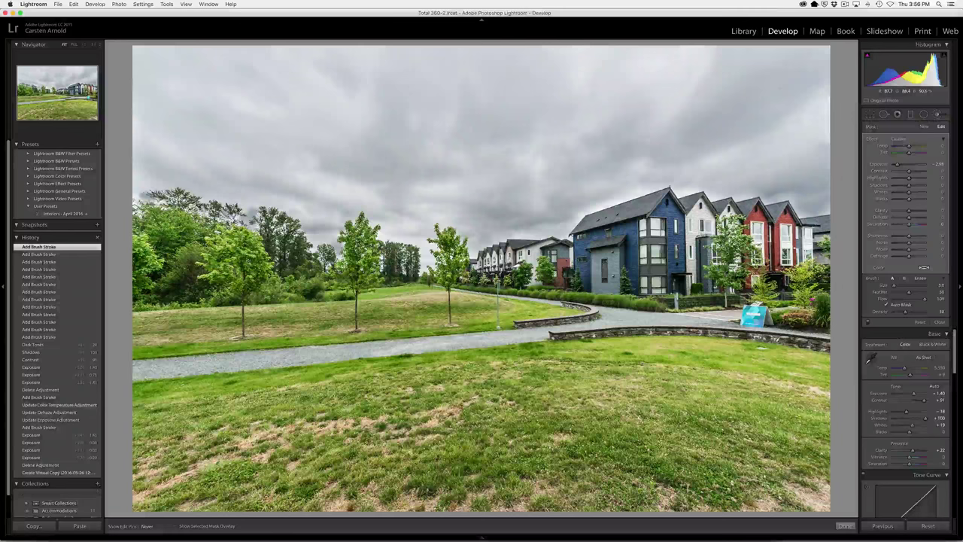
pyautogui.click(780, 88)
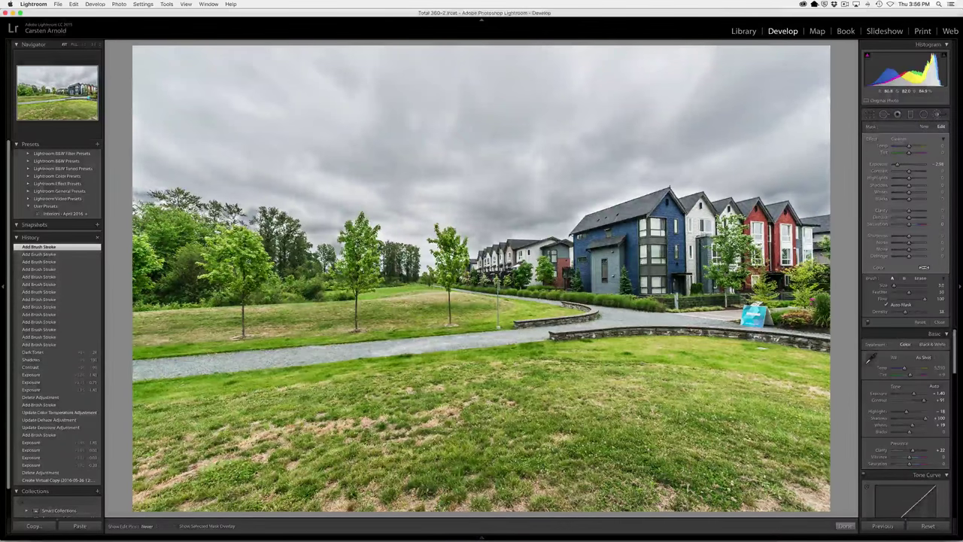
pyautogui.click(780, 88)
pyautogui.press('h')
pyautogui.press('h')
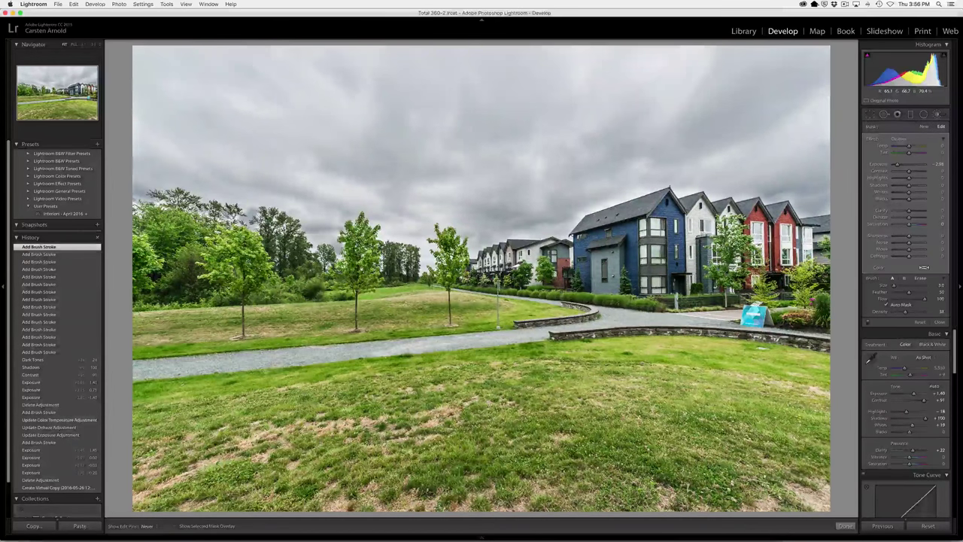
pyautogui.click(780, 88)
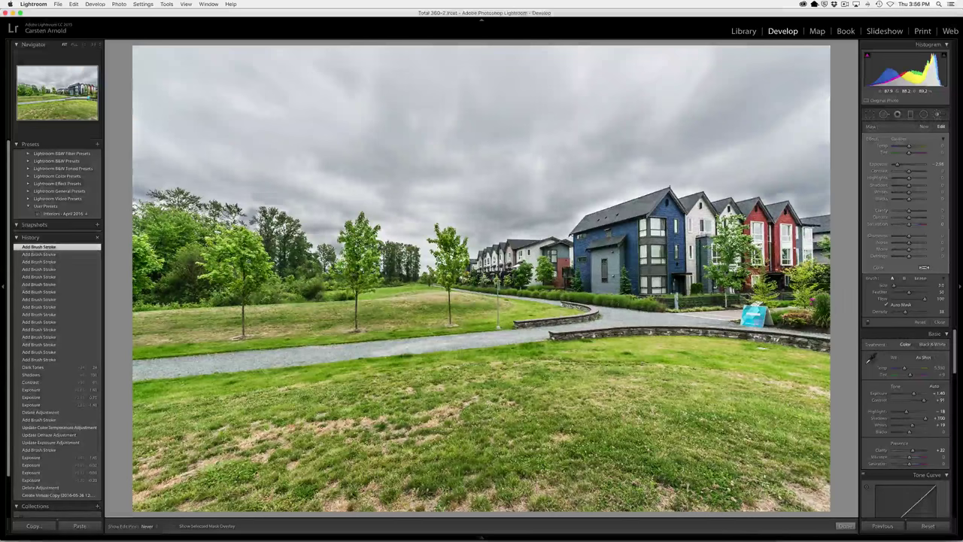
pyautogui.click(780, 88)
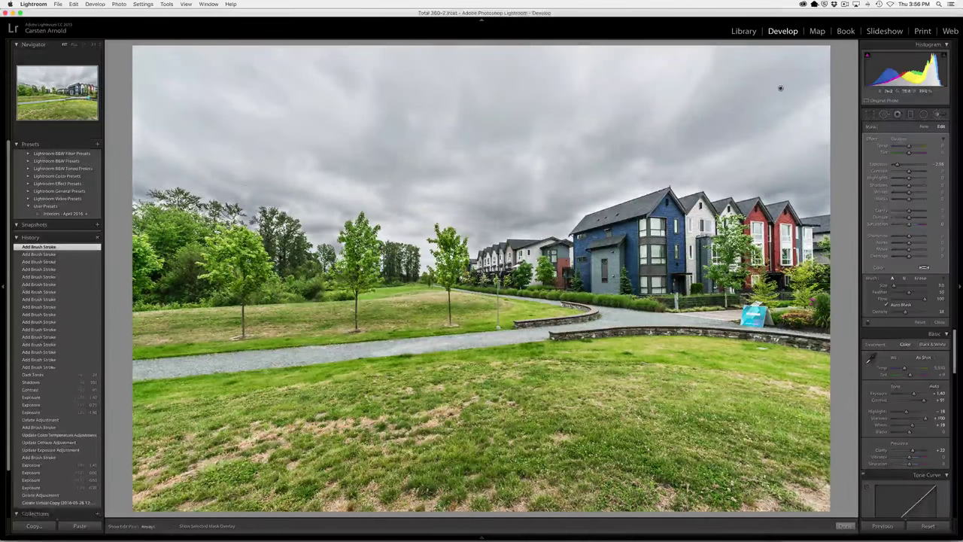
pyautogui.press('h')
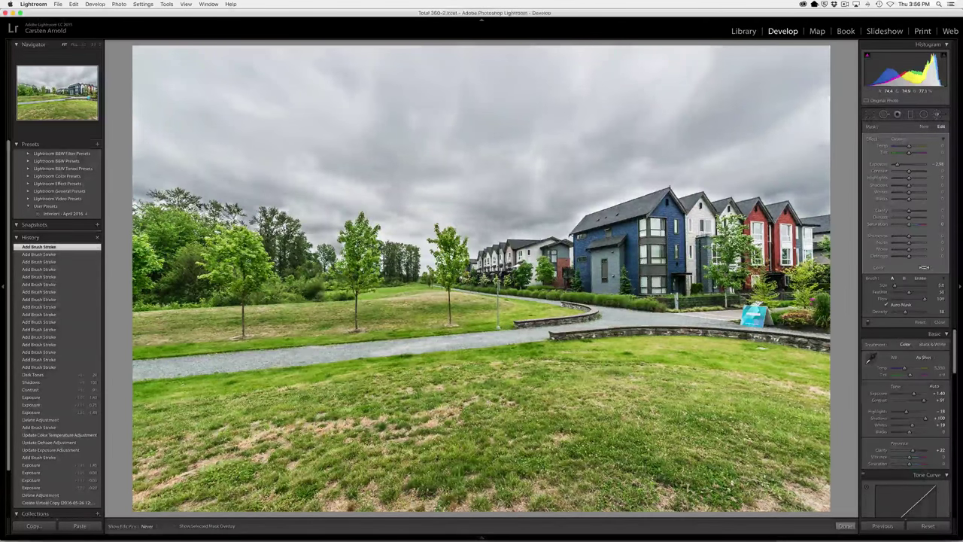
# Step: Touch up the sky edges beside the trees and along the blue house's roofline with a size 4 brush
pyautogui.click(780, 88)
pyautogui.press('h')
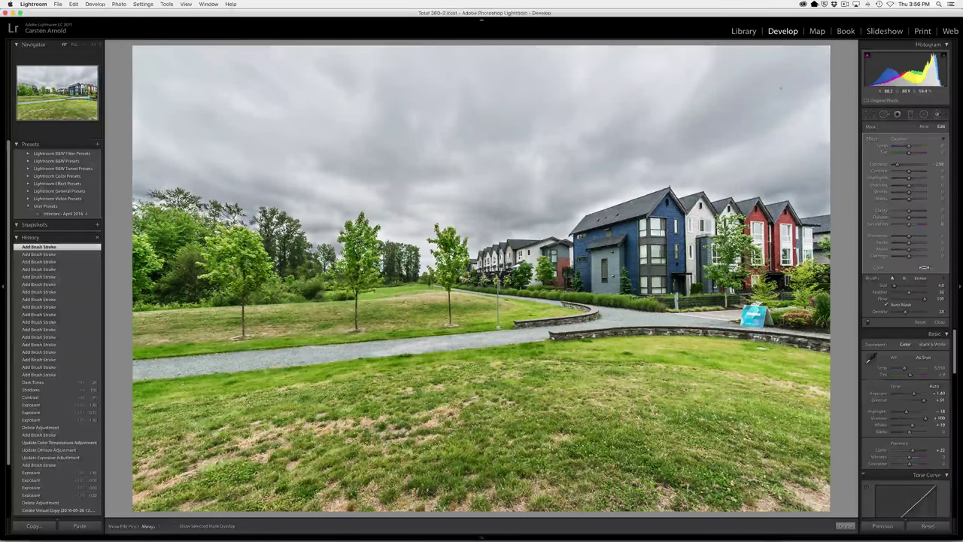
pyautogui.click(780, 88)
pyautogui.click(781, 88)
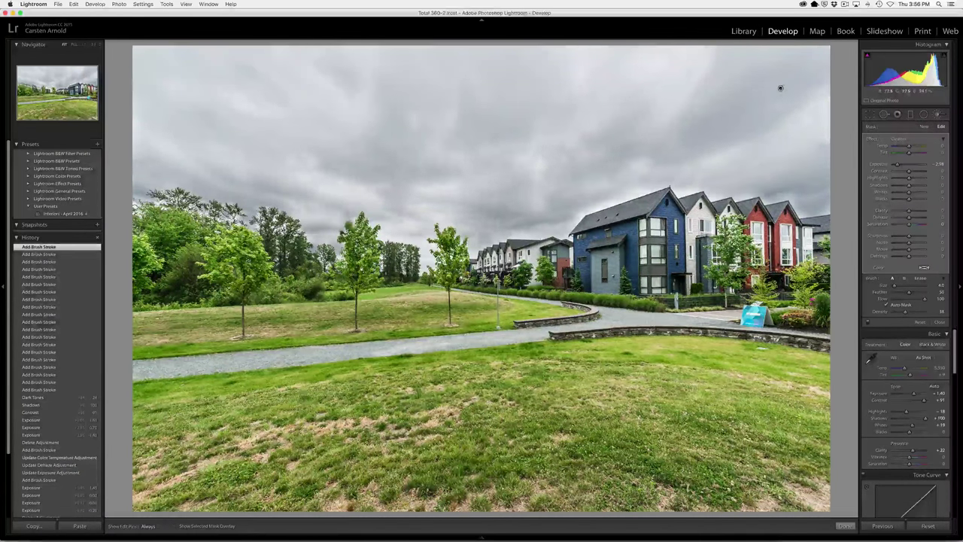
pyautogui.click(780, 88)
pyautogui.press('h')
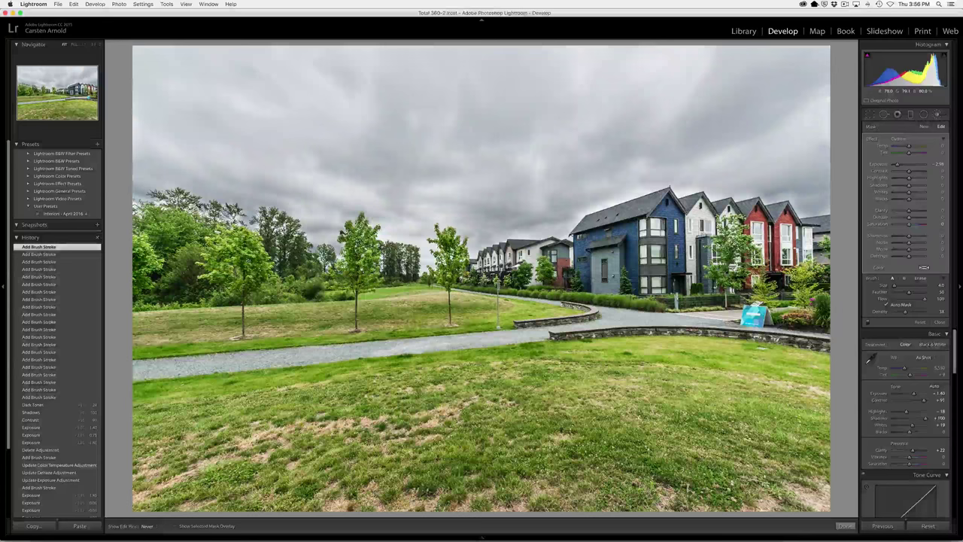
pyautogui.click(780, 88)
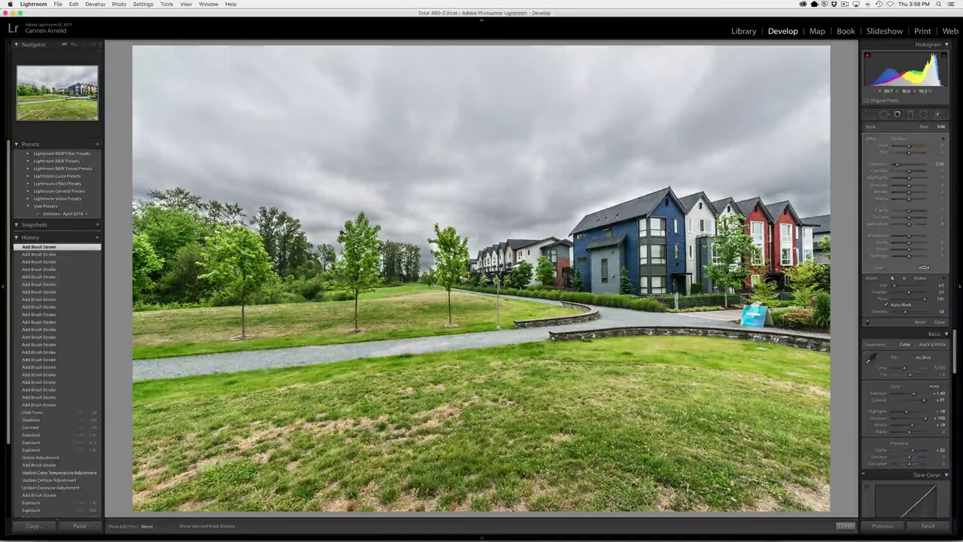
pyautogui.moveTo(427, 232); pyautogui.dragTo(439, 242)
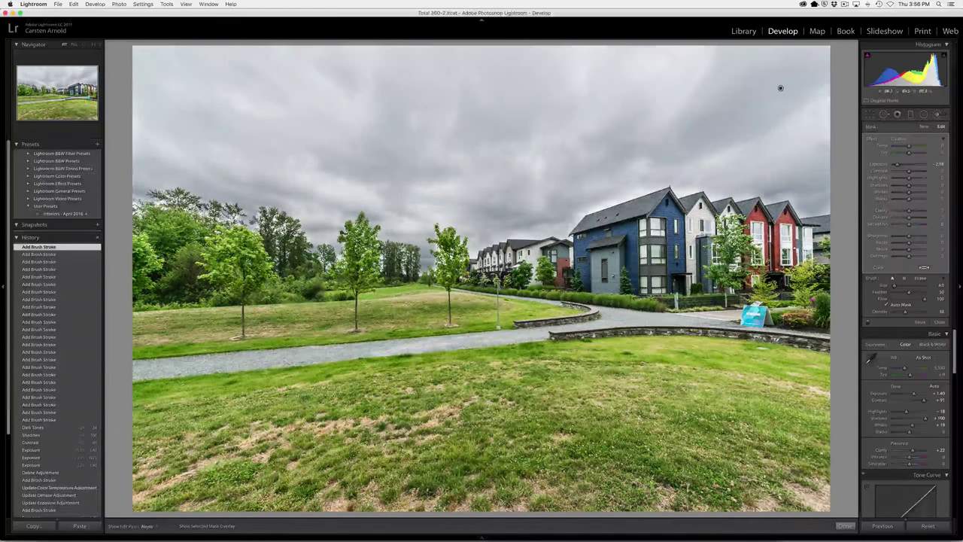
pyautogui.moveTo(572, 226); pyautogui.dragTo(577, 218)
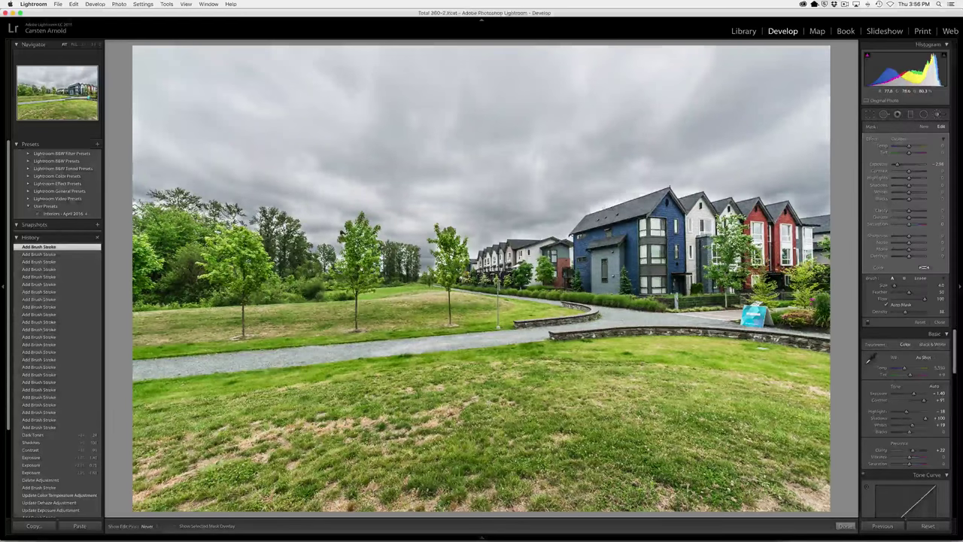
pyautogui.moveTo(674, 188); pyautogui.dragTo(687, 195)
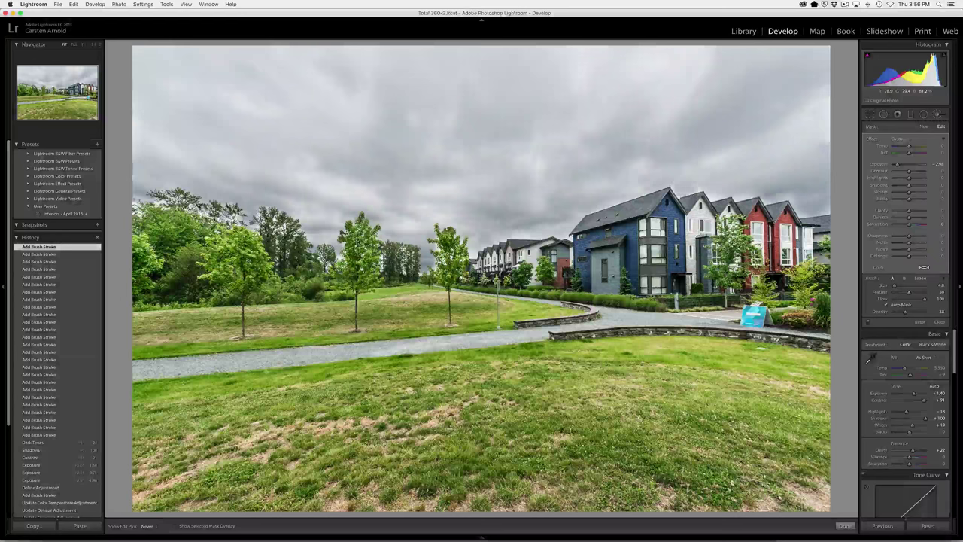
pyautogui.press('h')
pyautogui.click(780, 88)
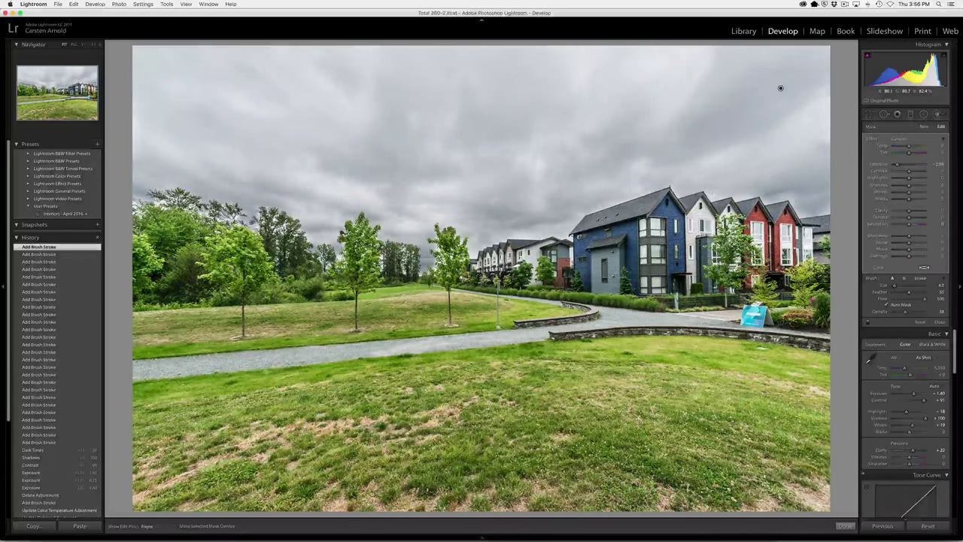
pyautogui.click(780, 88)
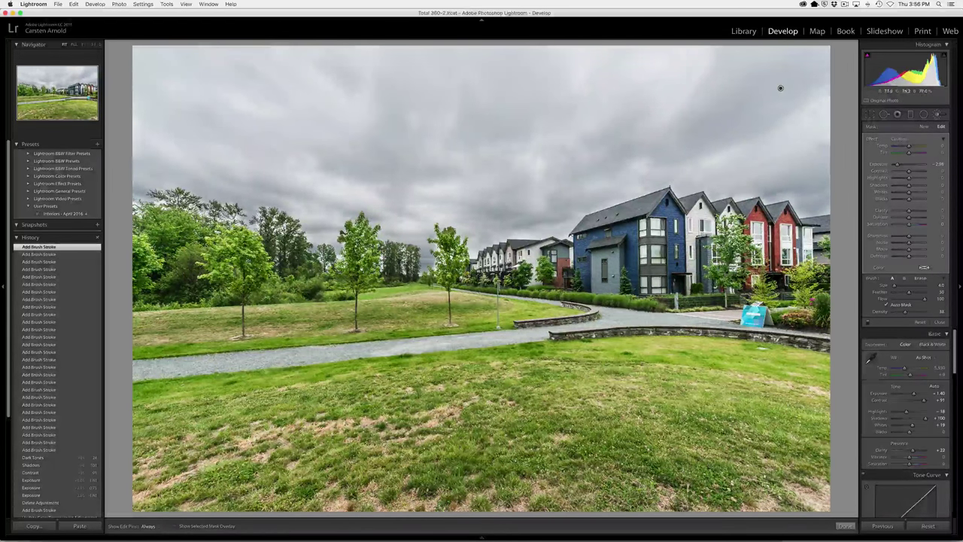
# Step: Add a few short darkening strokes to finish covering the sky above the blue house's roof
pyautogui.click(780, 88)
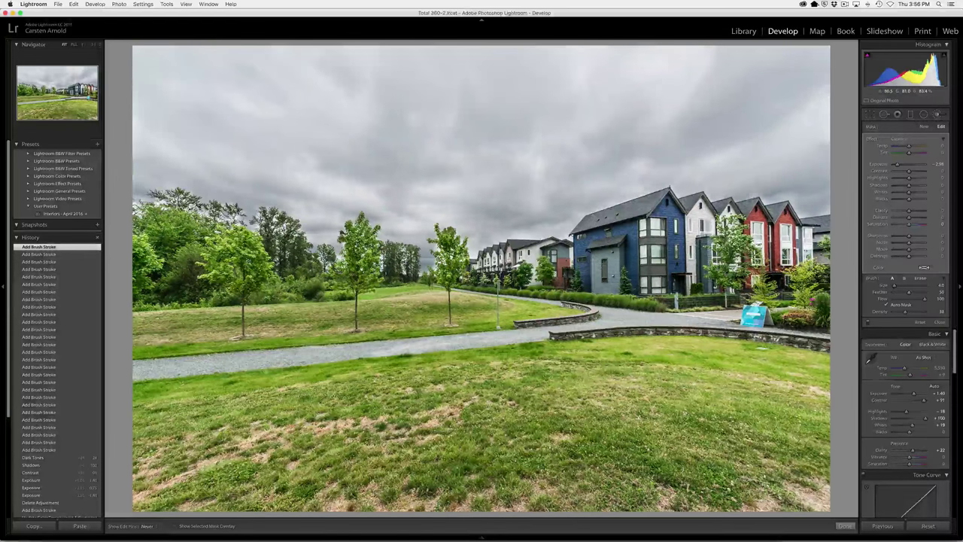
pyautogui.click(780, 88)
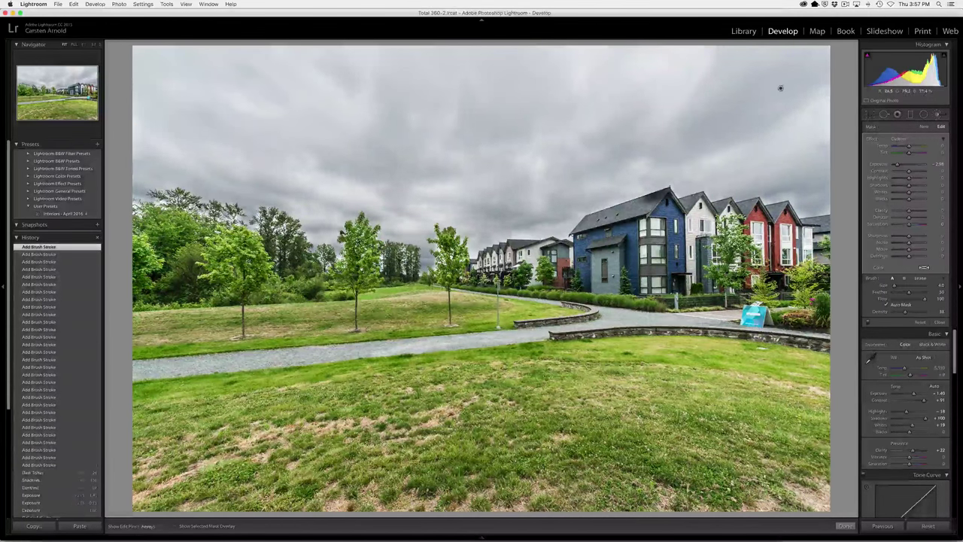
pyautogui.click(624, 181)
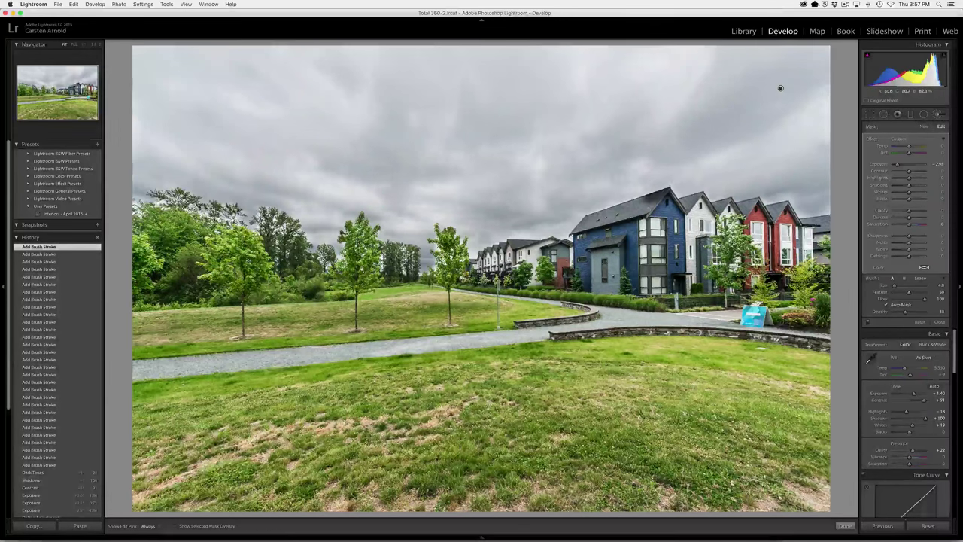
pyautogui.click(780, 88)
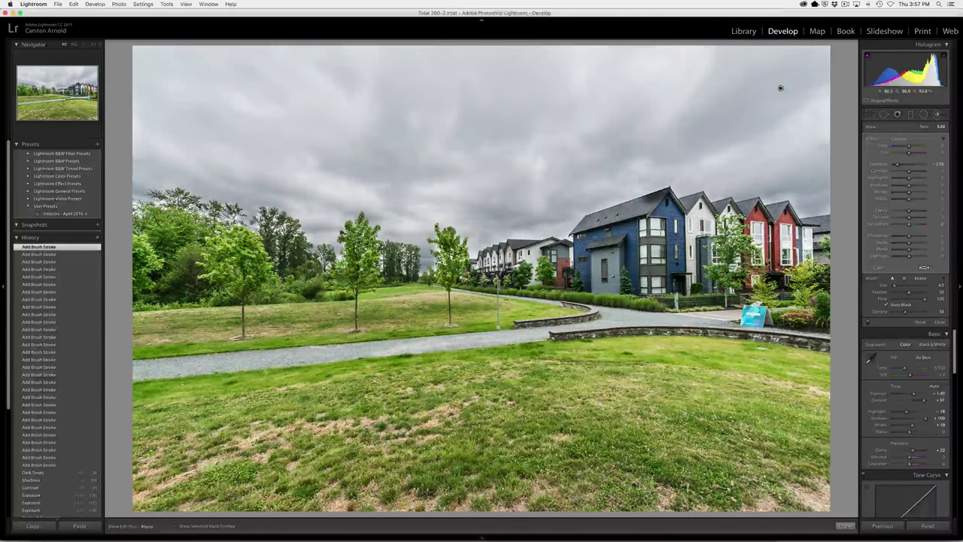
pyautogui.click(780, 88)
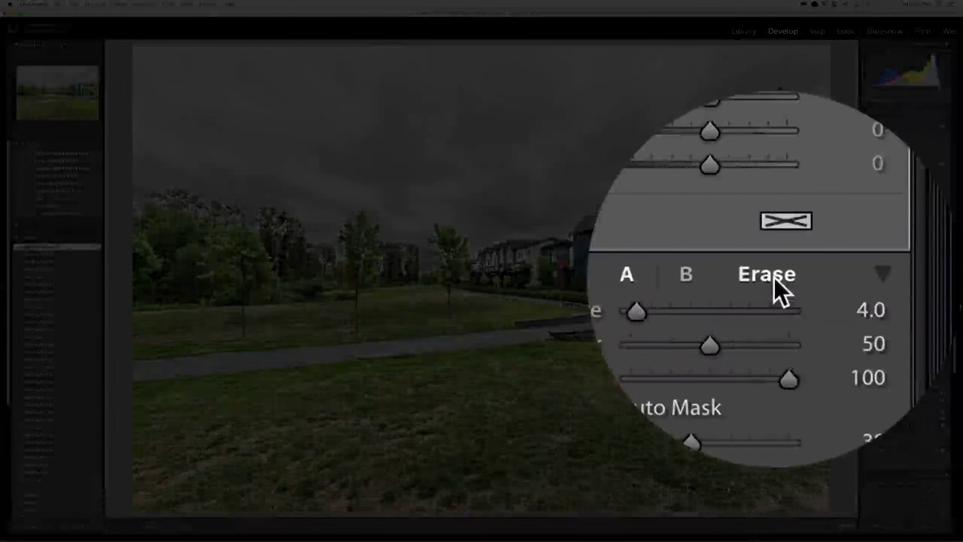
# Step: Switch the adjustment brush to Erase and remove spilled darkening with short strokes, reducing the eraser size to 3
pyautogui.click(921, 278)
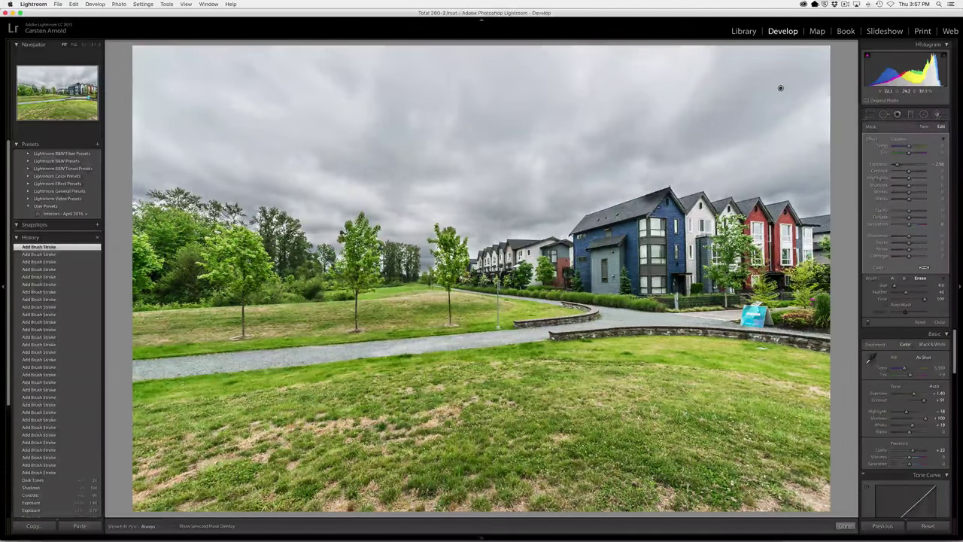
pyautogui.press('h')
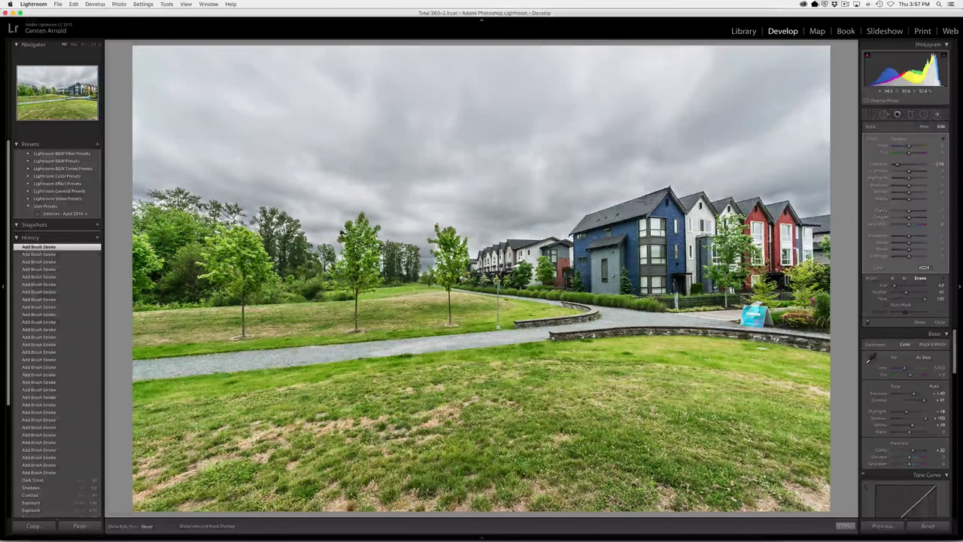
pyautogui.click(781, 88)
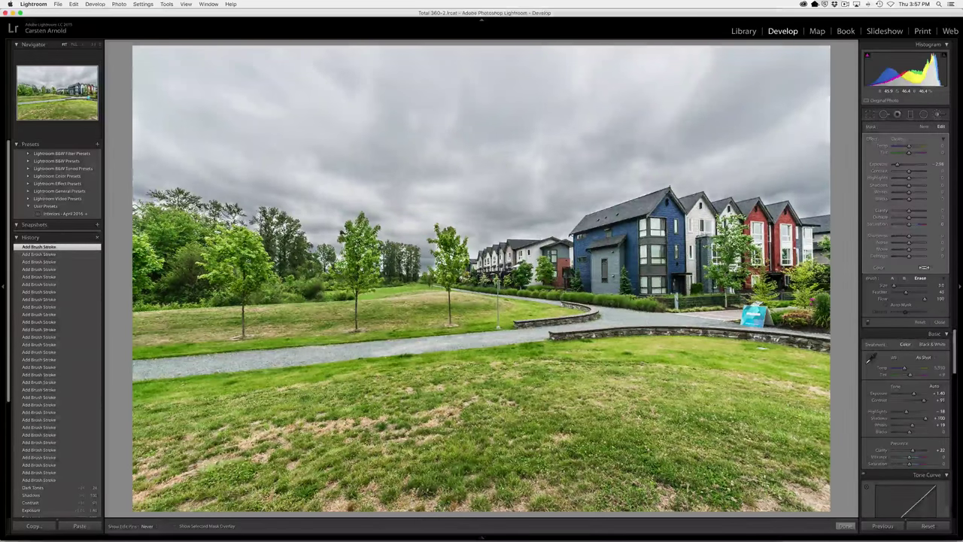
pyautogui.click(780, 88)
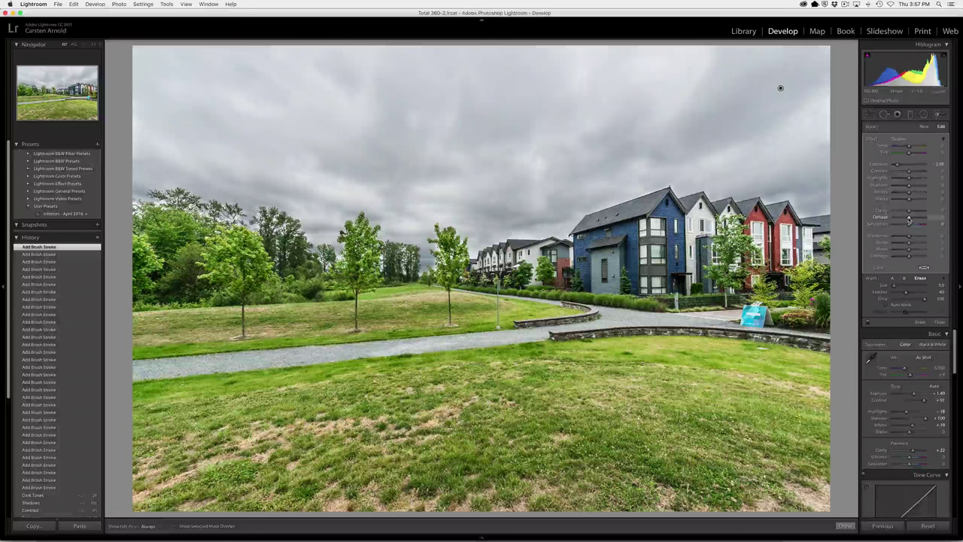
# Step: Set the sky adjustment's Dehaze to 64, temperature to -100 and exposure to about -1.3
pyautogui.moveTo(908, 218); pyautogui.dragTo(919, 218)
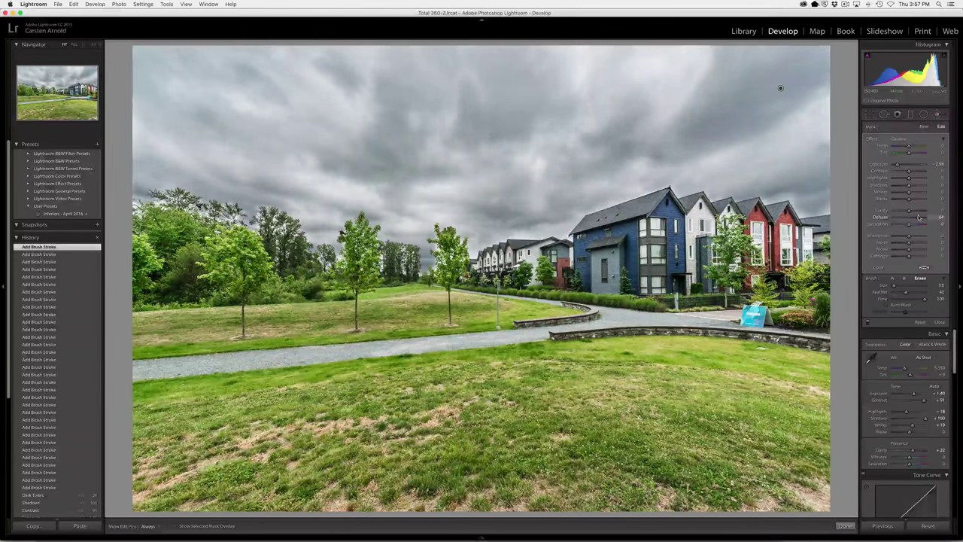
pyautogui.moveTo(918, 217); pyautogui.dragTo(921, 218)
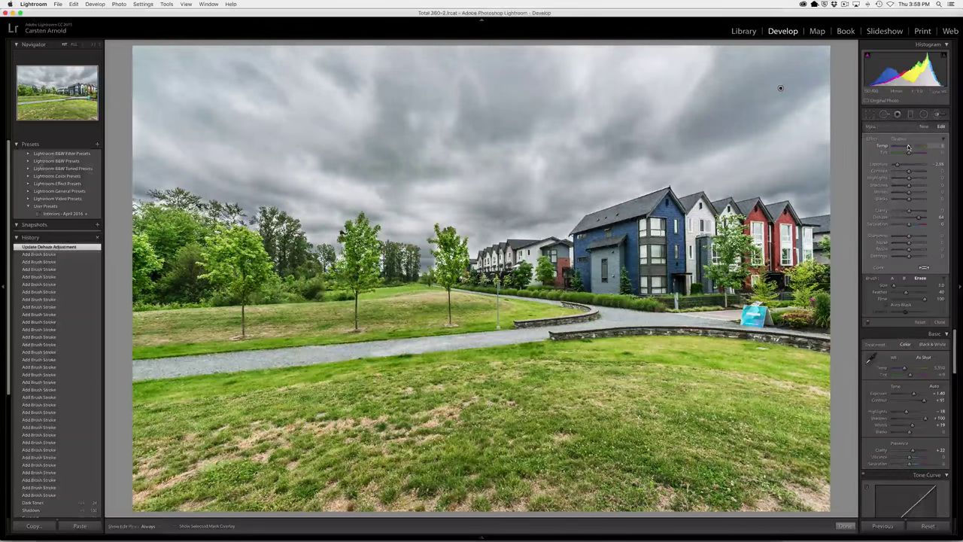
pyautogui.moveTo(909, 147); pyautogui.dragTo(890, 148)
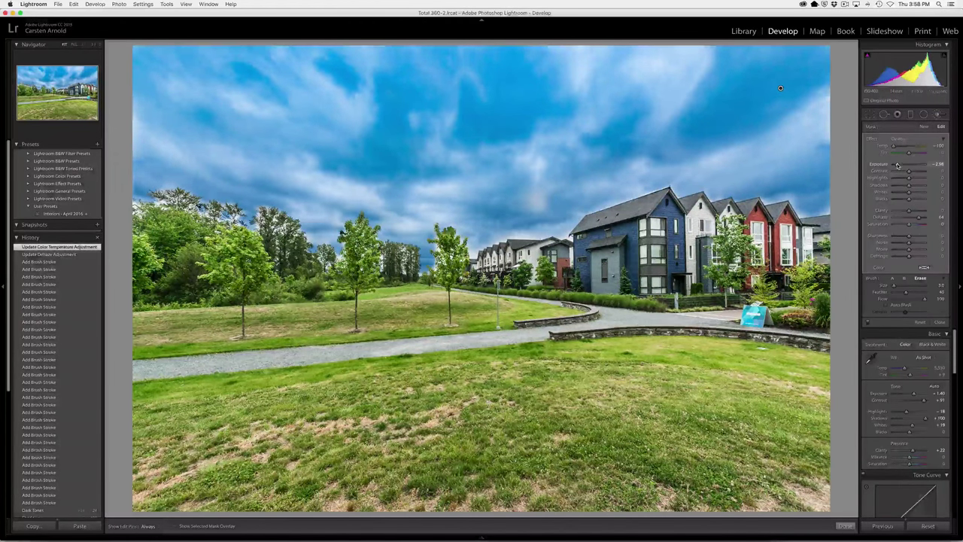
pyautogui.moveTo(897, 165); pyautogui.dragTo(904, 165)
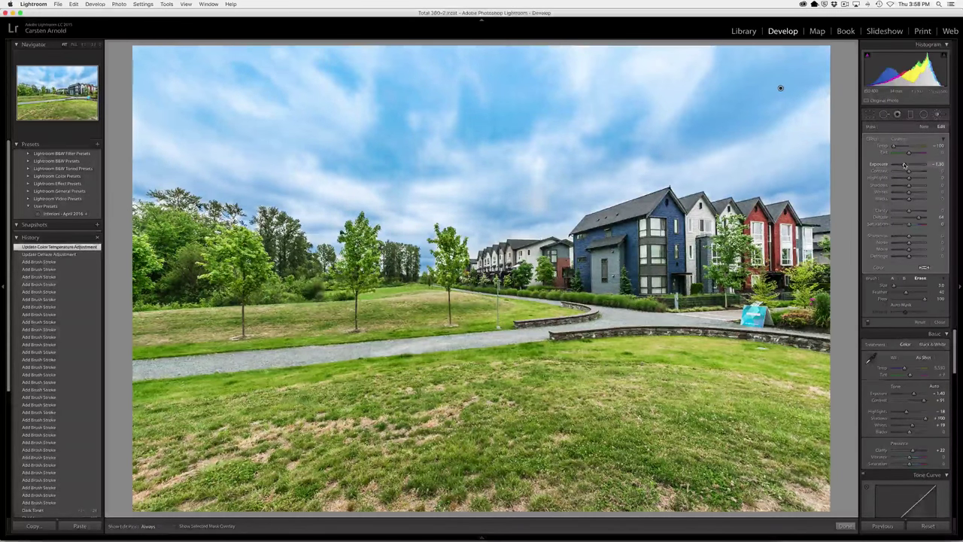
pyautogui.click(905, 164)
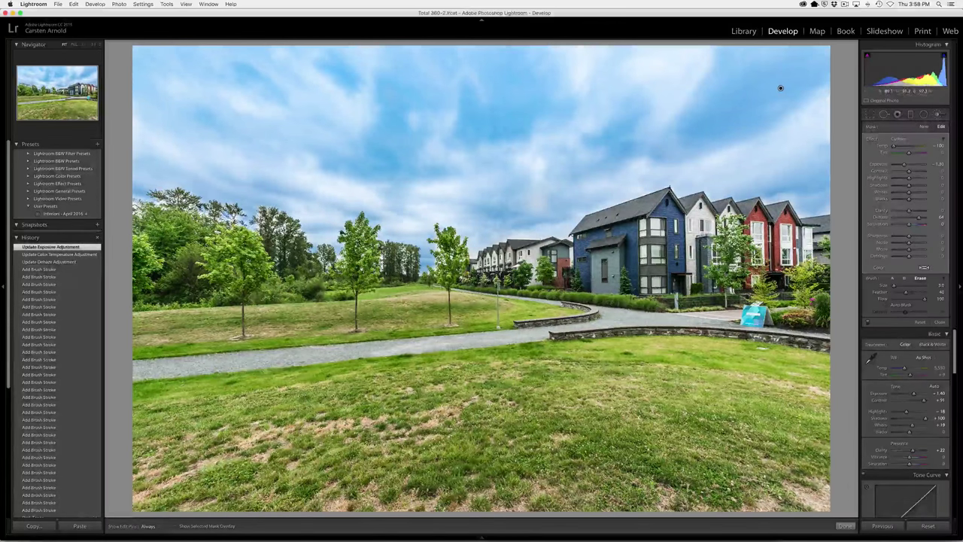
# Step: Return to brush A with a flow of 50 and paint the blue sky effect around the houses' tree and the dark treetops
pyautogui.click(892, 278)
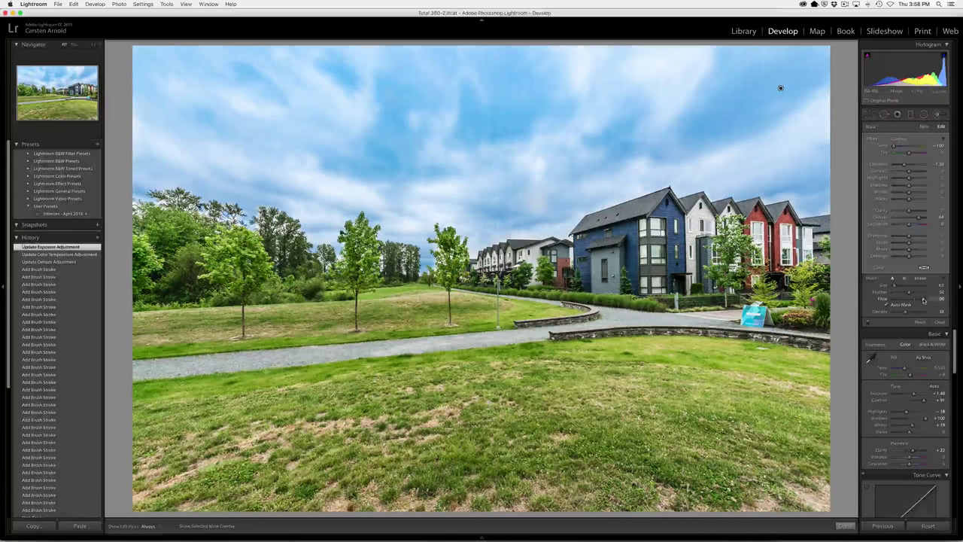
pyautogui.moveTo(924, 299); pyautogui.dragTo(909, 299)
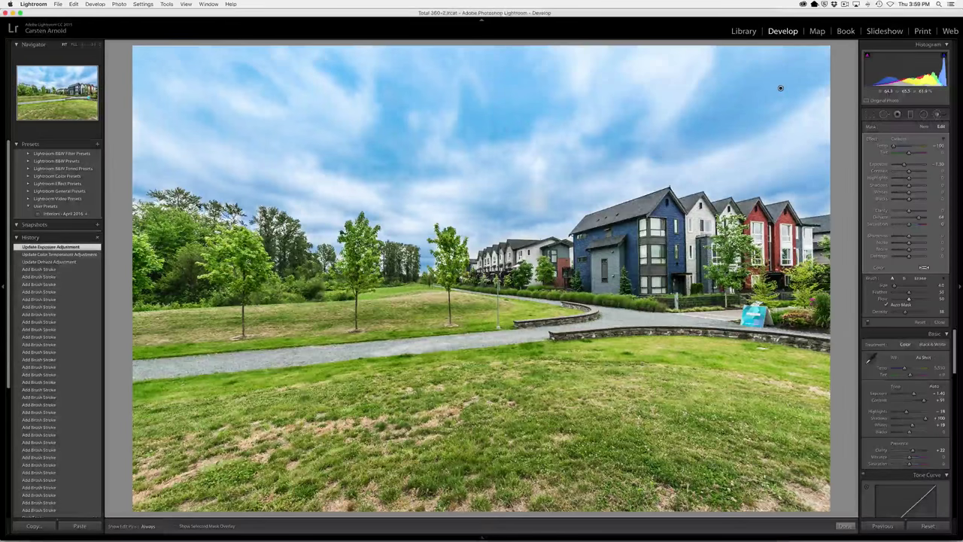
pyautogui.press('h')
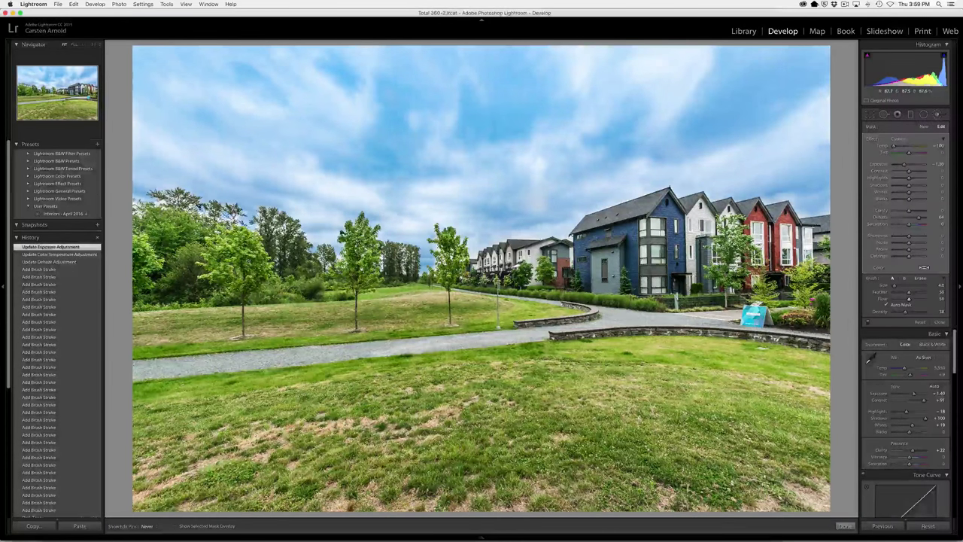
pyautogui.click(743, 255)
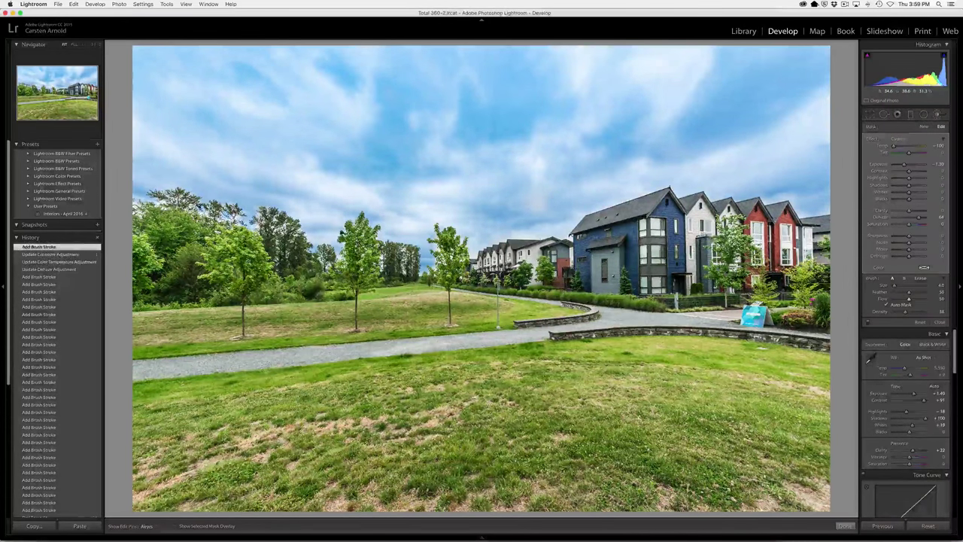
pyautogui.press('h')
pyautogui.moveTo(263, 218); pyautogui.dragTo(290, 238)
pyautogui.click(780, 88)
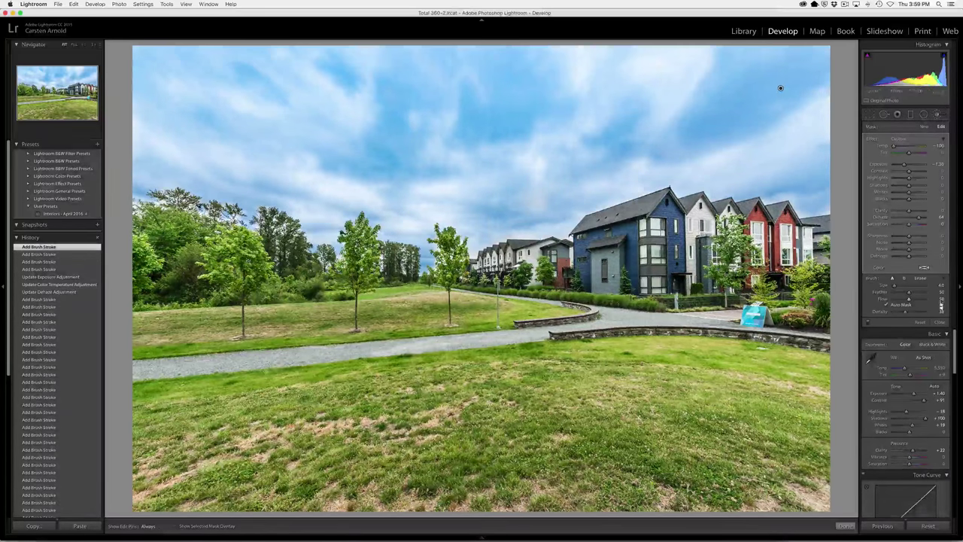
# Step: Raise the brush flow to about 75 and paint the blue effect across the lower sky and along the treetops to the photo's edge
pyautogui.moveTo(912, 301); pyautogui.dragTo(916, 301)
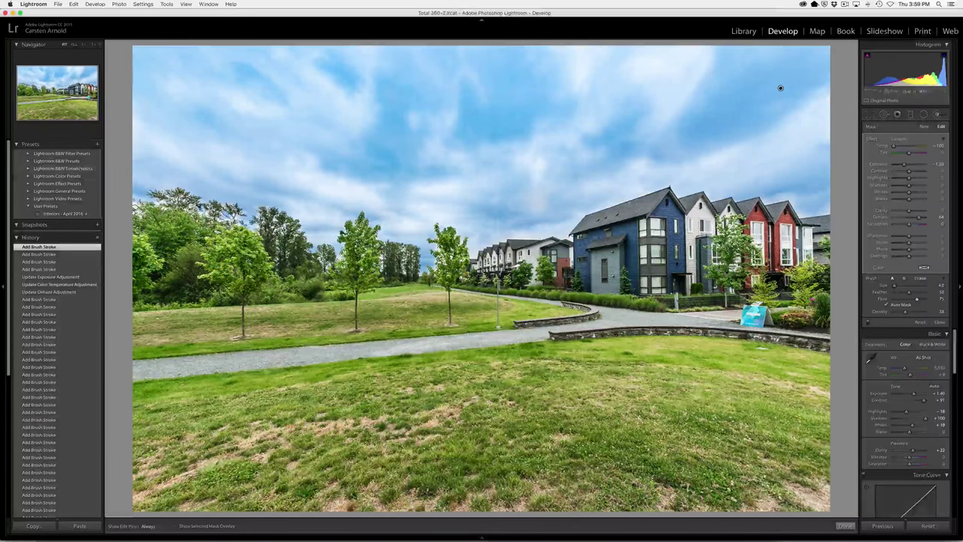
pyautogui.press('h')
pyautogui.moveTo(527, 177); pyautogui.dragTo(474, 191)
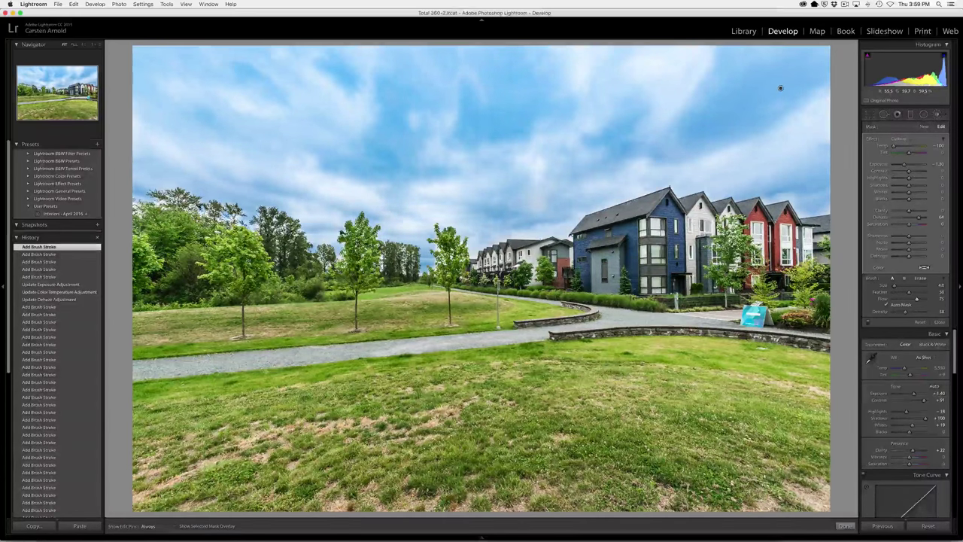
pyautogui.moveTo(315, 225); pyautogui.dragTo(237, 214)
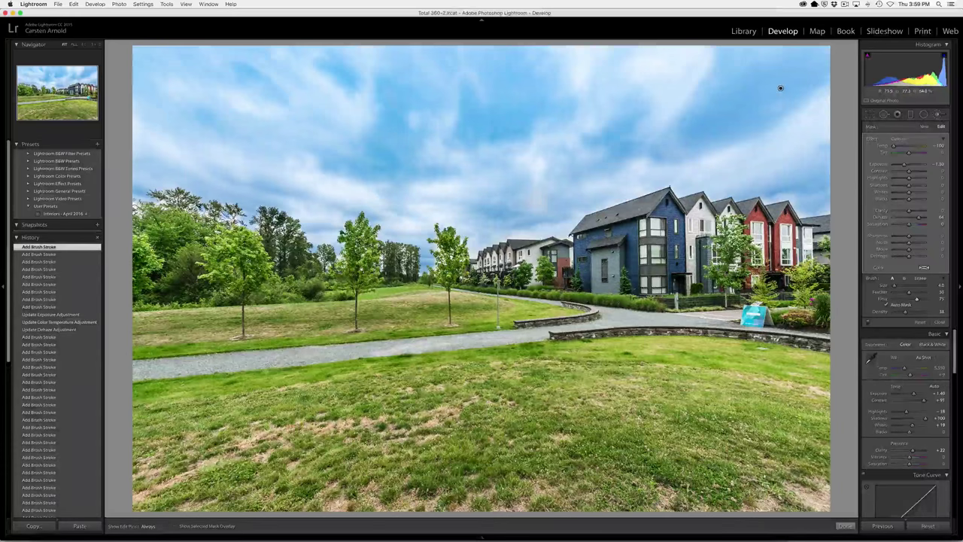
pyautogui.press('h')
pyautogui.moveTo(192, 202)
pyautogui.mouseDown()
pyautogui.moveTo(143, 202)
pyautogui.moveTo(164, 197)
pyautogui.moveTo(181, 197)
pyautogui.moveTo(138, 210)
pyautogui.mouseUp()
pyautogui.press('h')
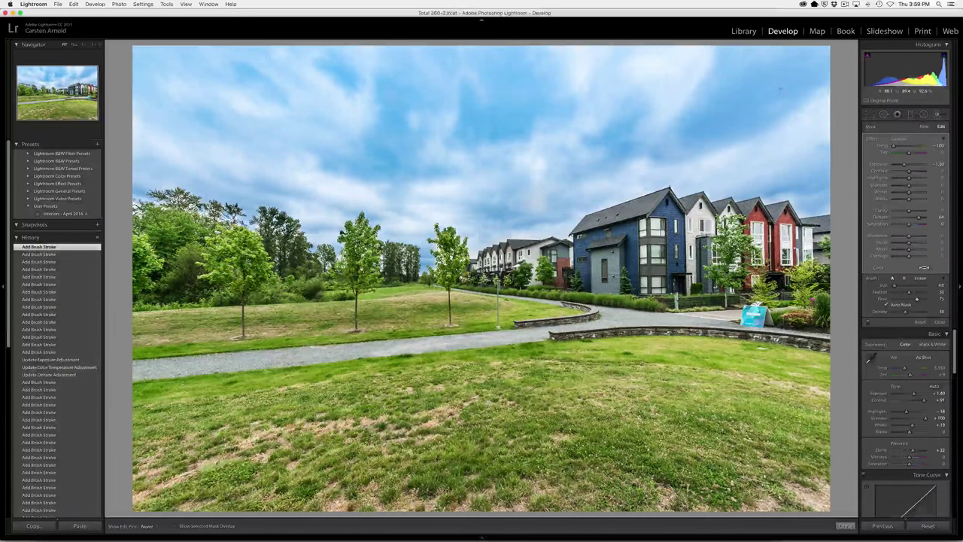
# Step: Paint the blue effect into the sky gaps between the distant treeline and the middle lawn tree
pyautogui.moveTo(322, 255)
pyautogui.mouseDown()
pyautogui.moveTo(336, 263)
pyautogui.moveTo(361, 239)
pyautogui.mouseUp()
pyautogui.press('h')
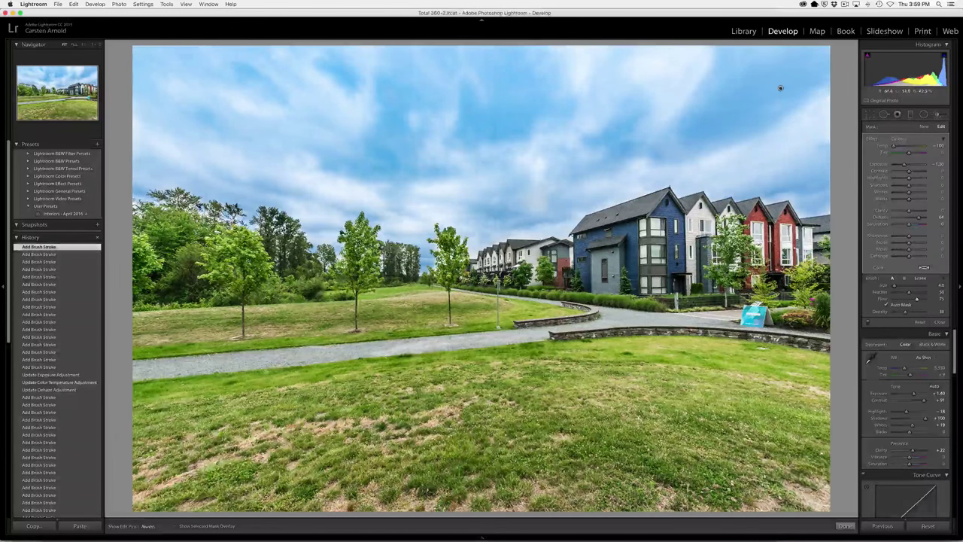
pyautogui.press('h')
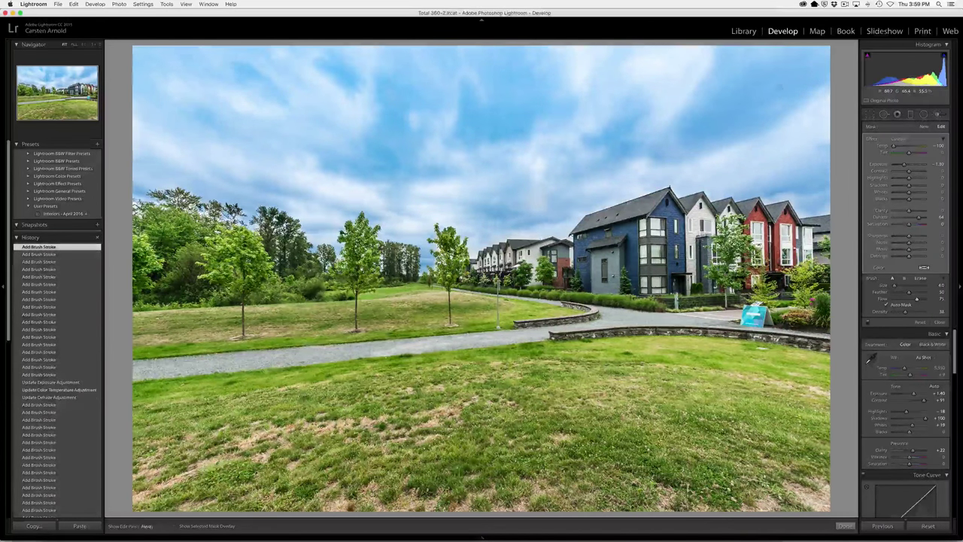
pyautogui.moveTo(364, 237)
pyautogui.mouseDown()
pyautogui.moveTo(373, 245)
pyautogui.moveTo(379, 234)
pyautogui.mouseUp()
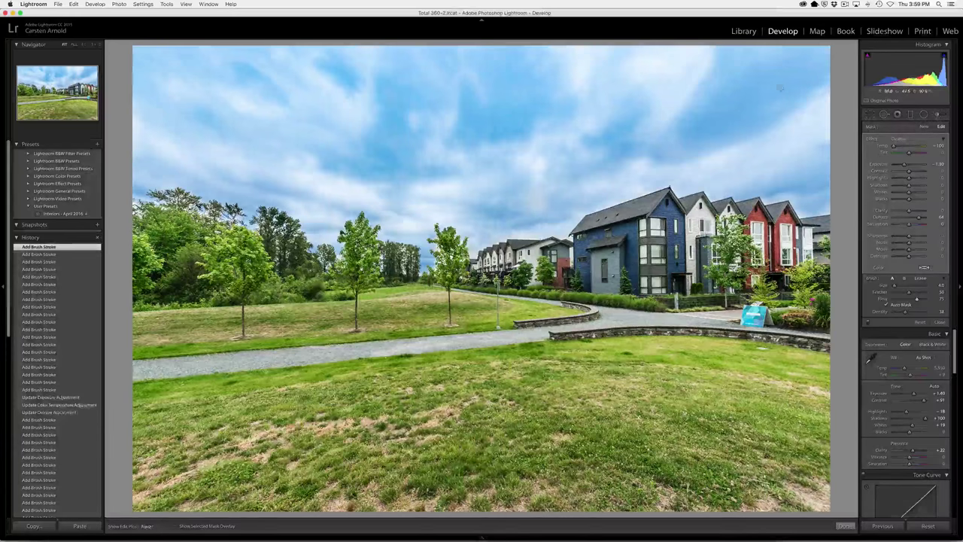
pyautogui.press('h')
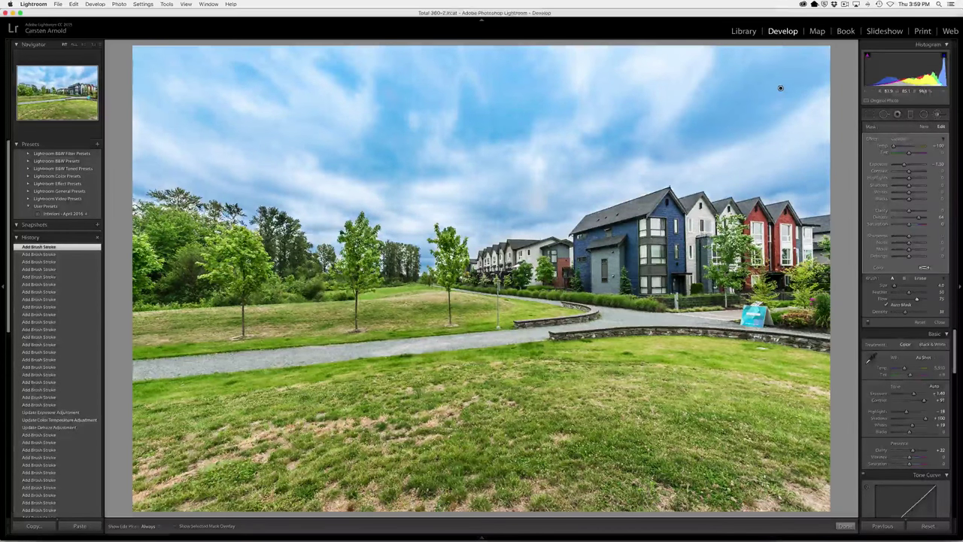
# Step: Switch back to the Erase brush at size 3 and remove spilled blue effect with a short stroke
pyautogui.click(920, 278)
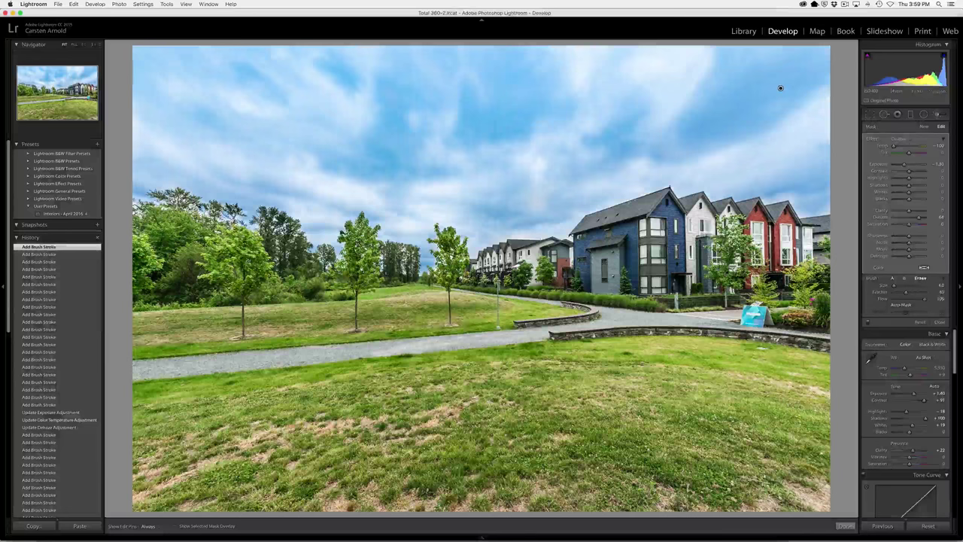
pyautogui.press('h')
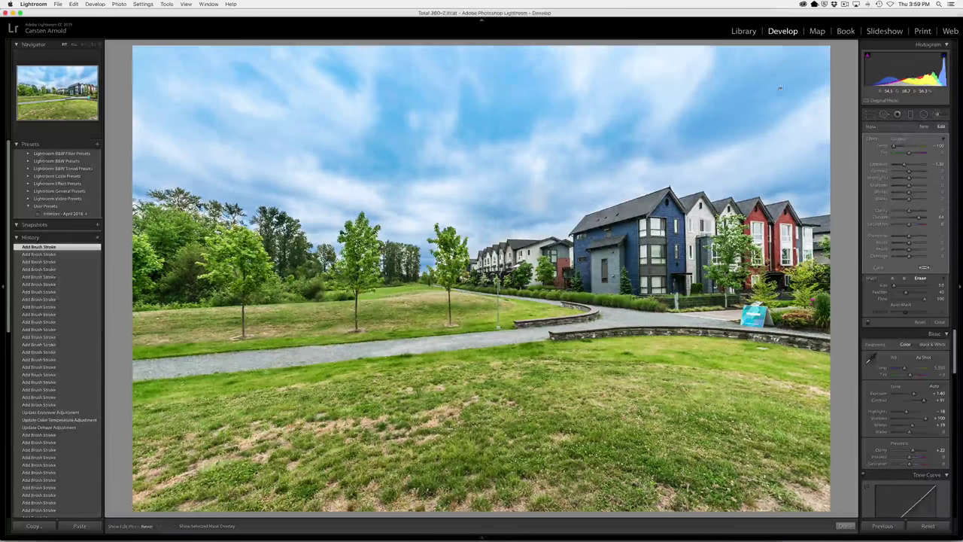
pyautogui.press('h')
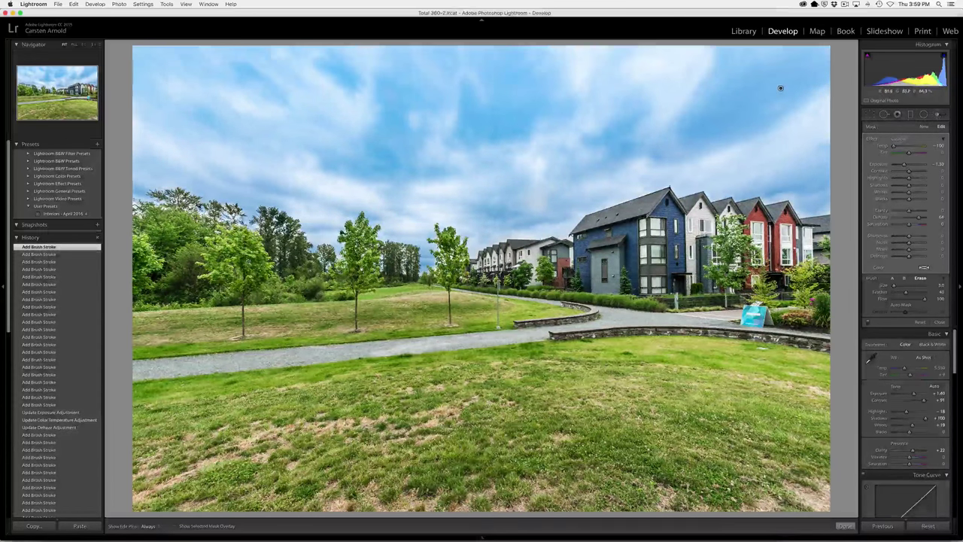
pyautogui.click(780, 88)
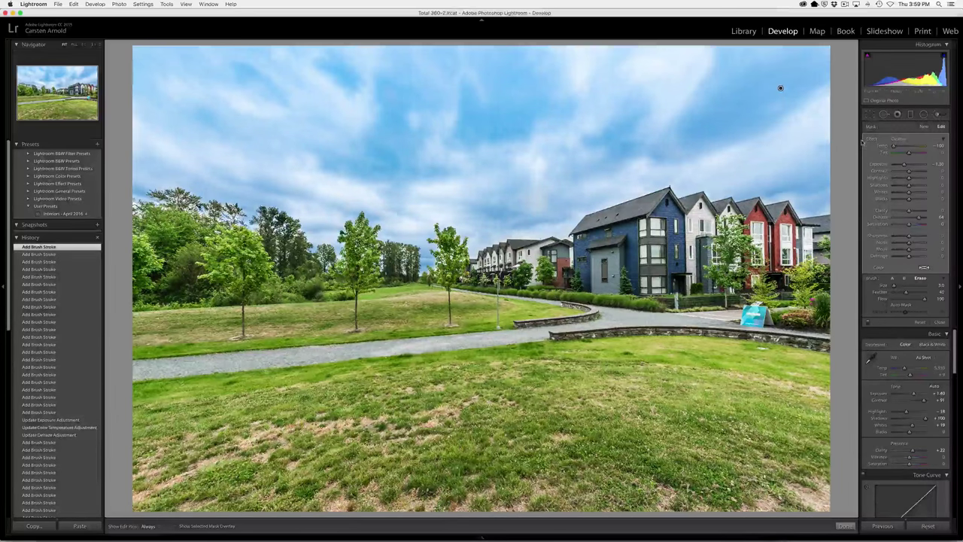